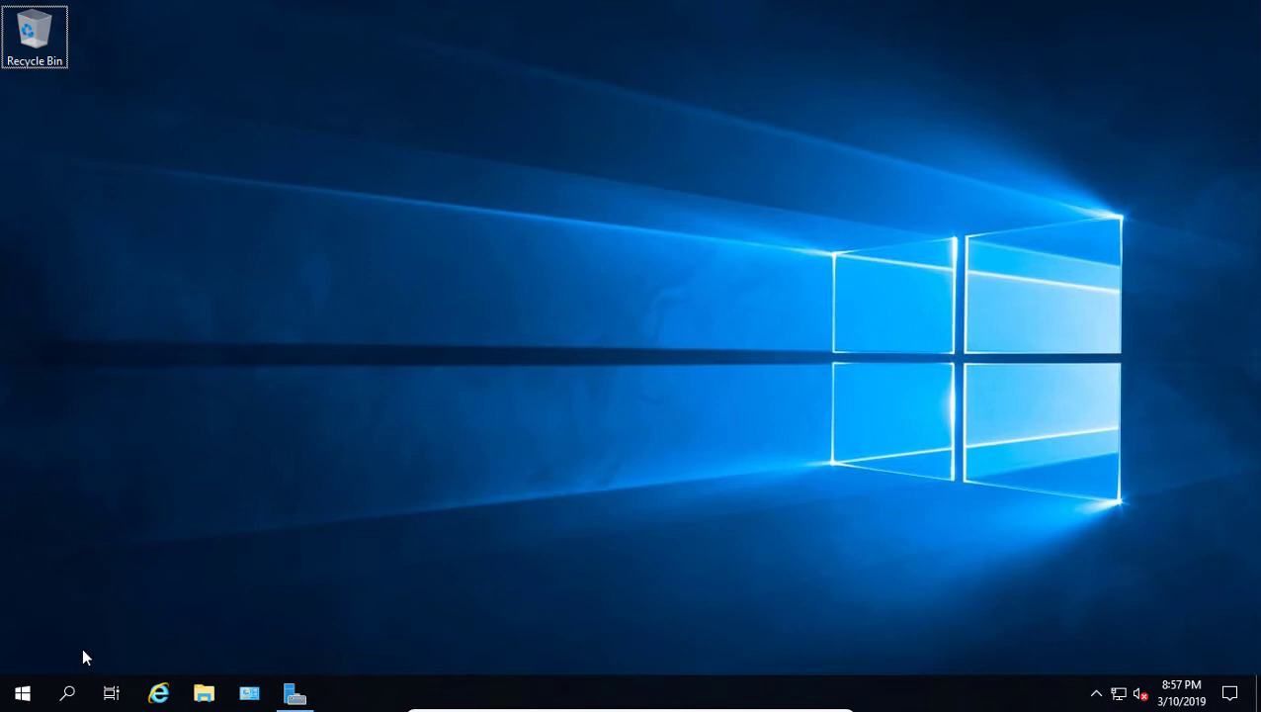
- Open the Windows Server 2019 Start menu from the taskbar's Start button
left_click(20, 697)
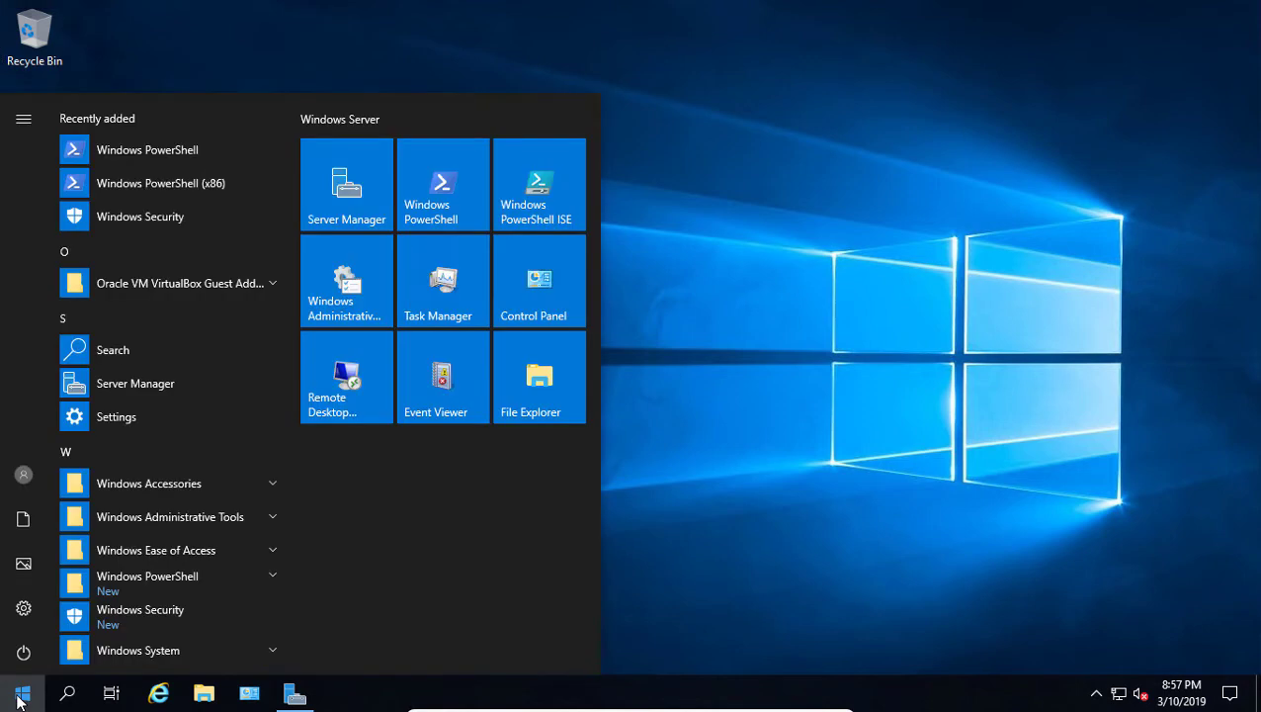
- Go to Settings > System > About to view the PC's device specifications
left_click(24, 610)
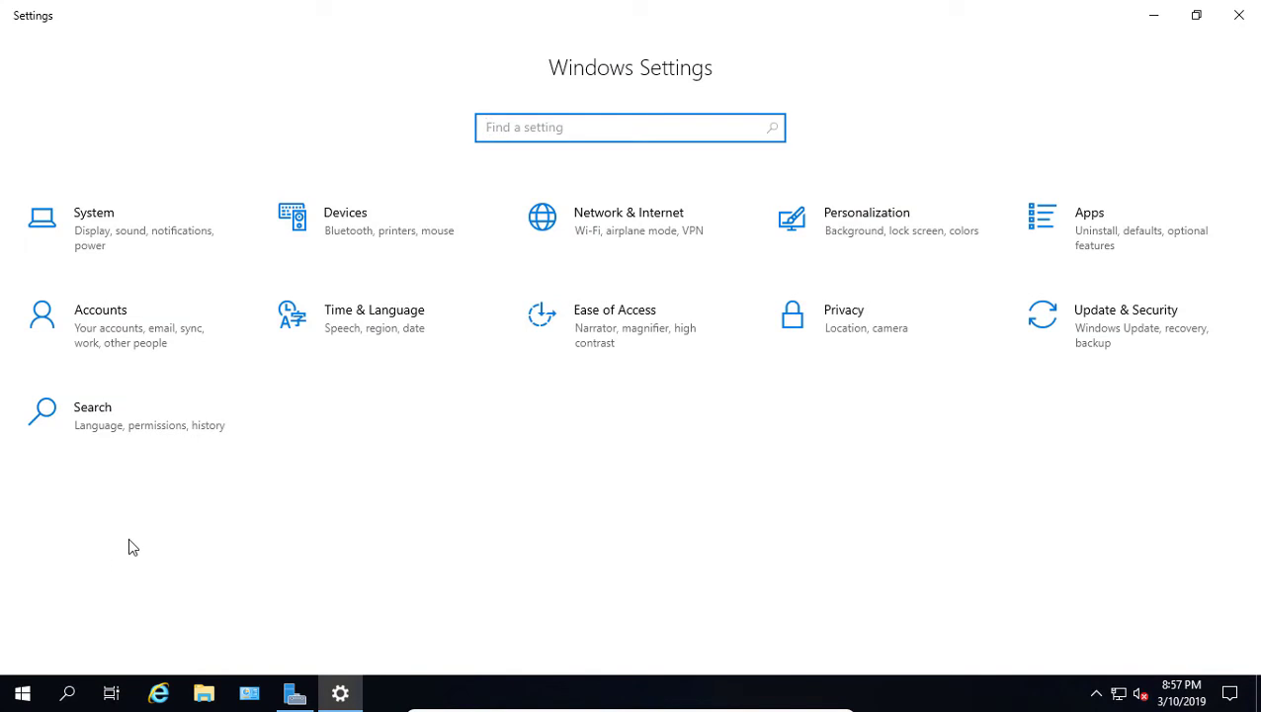
left_click(140, 228)
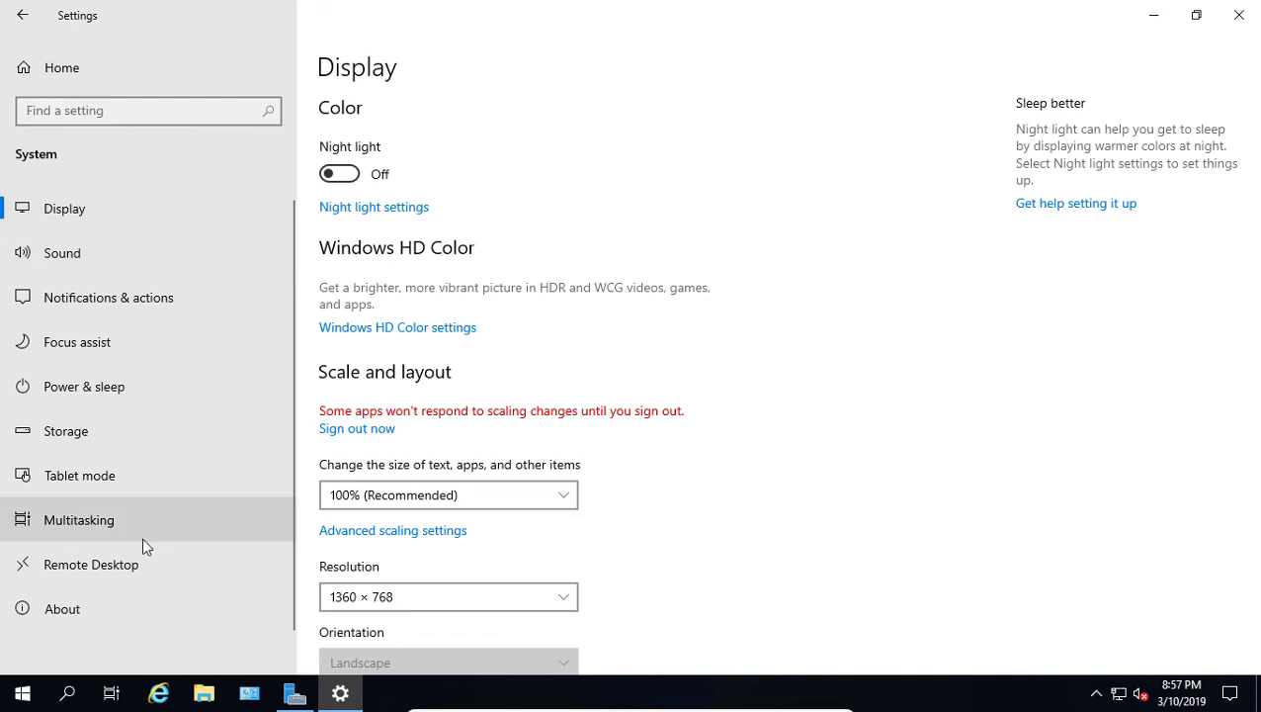
left_click(68, 612)
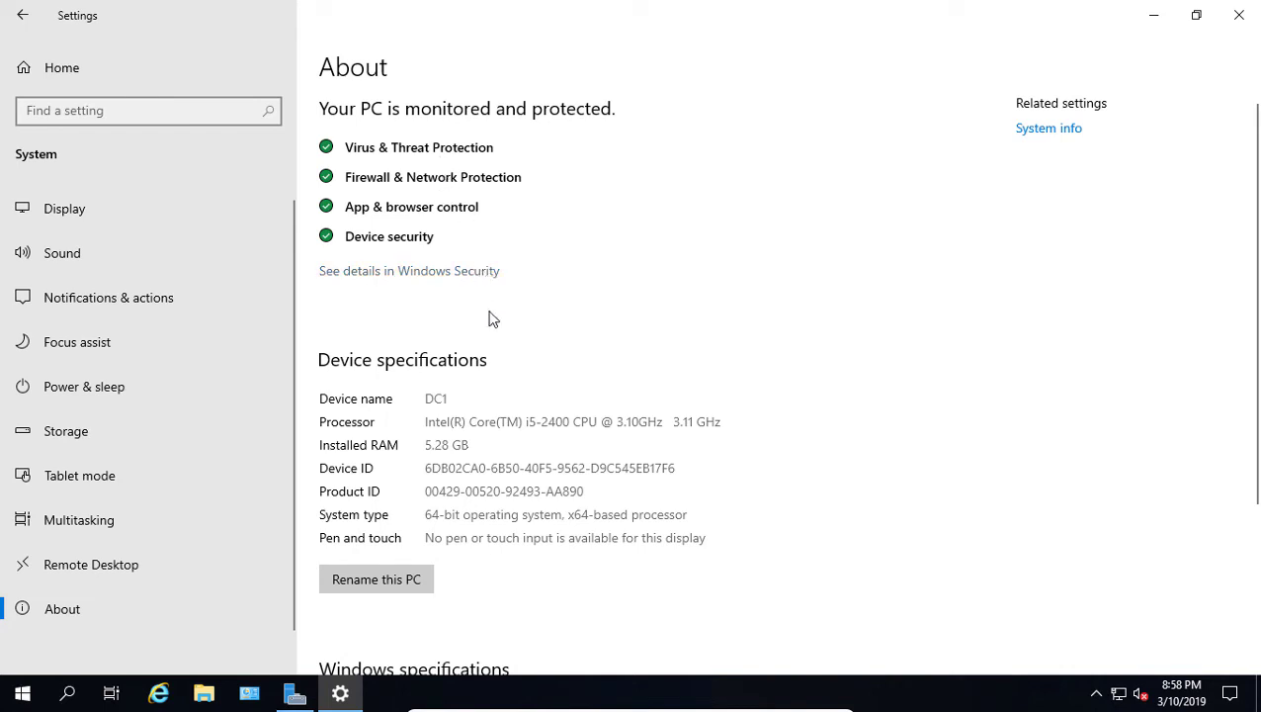
- Open Windows Security's Virus & threat protection page, start a quick scan, then cancel it
left_click(454, 273)
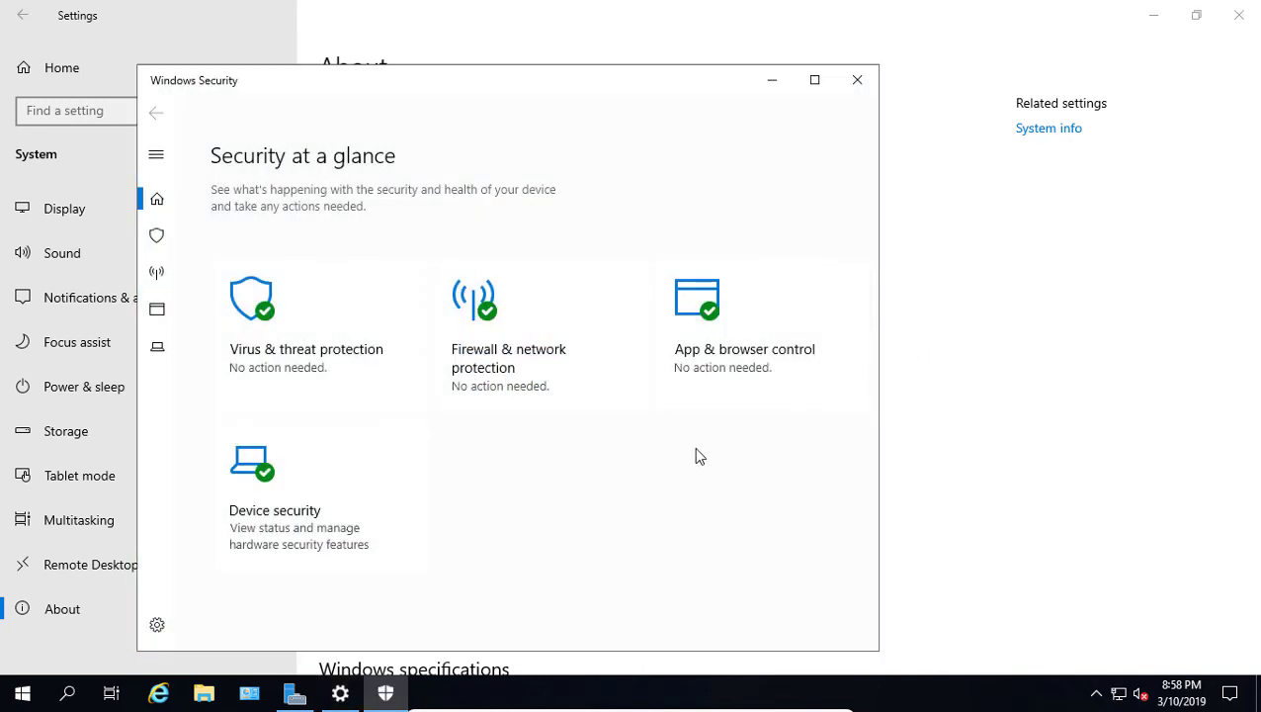
left_click(308, 333)
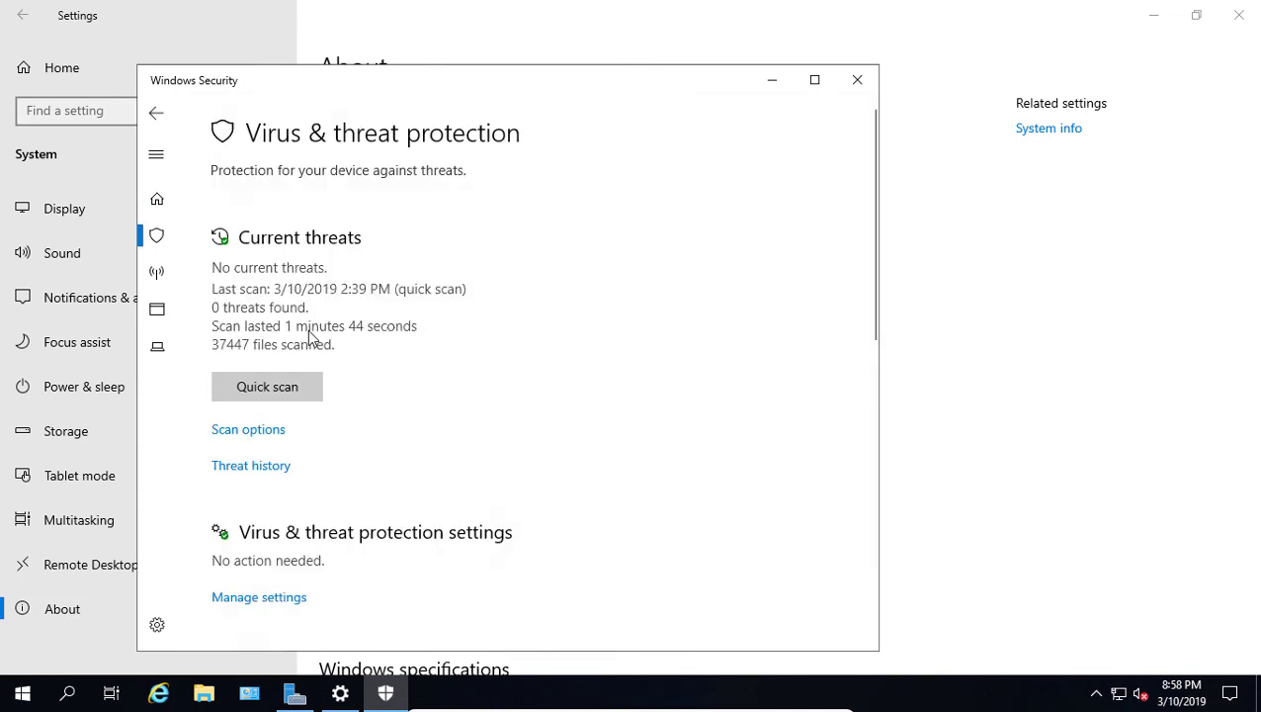
left_click(291, 389)
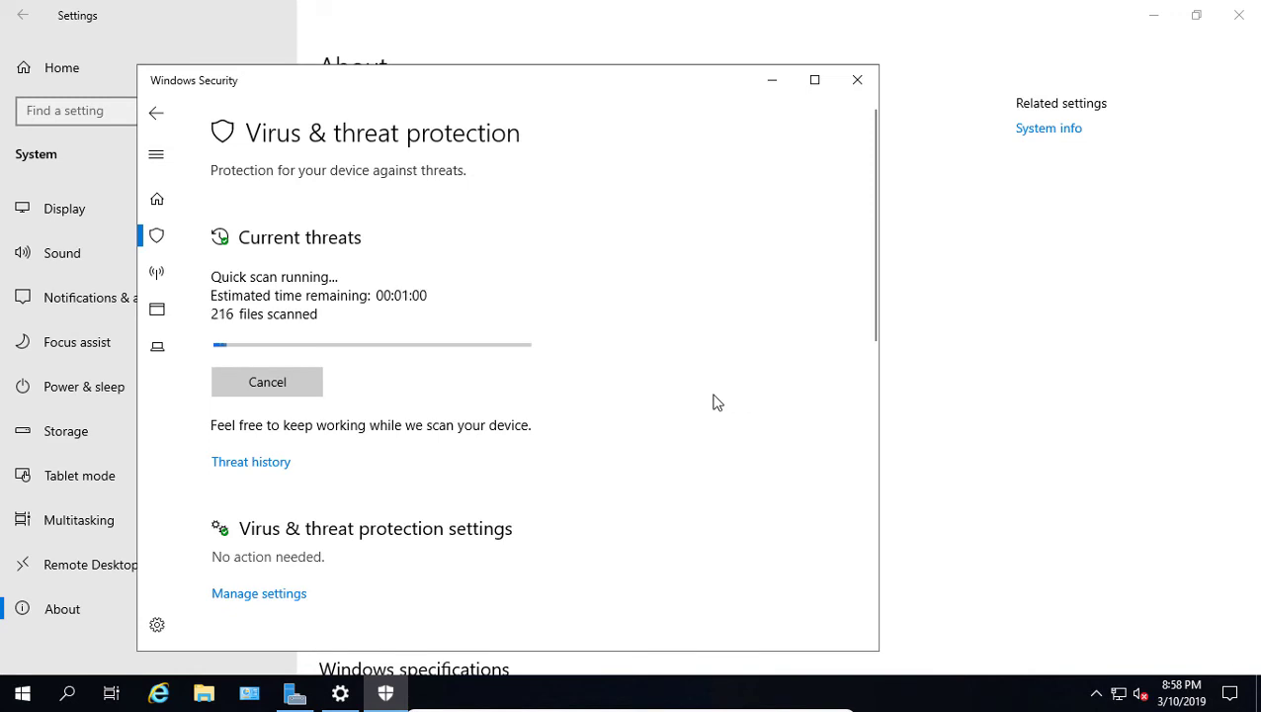
left_click(251, 387)
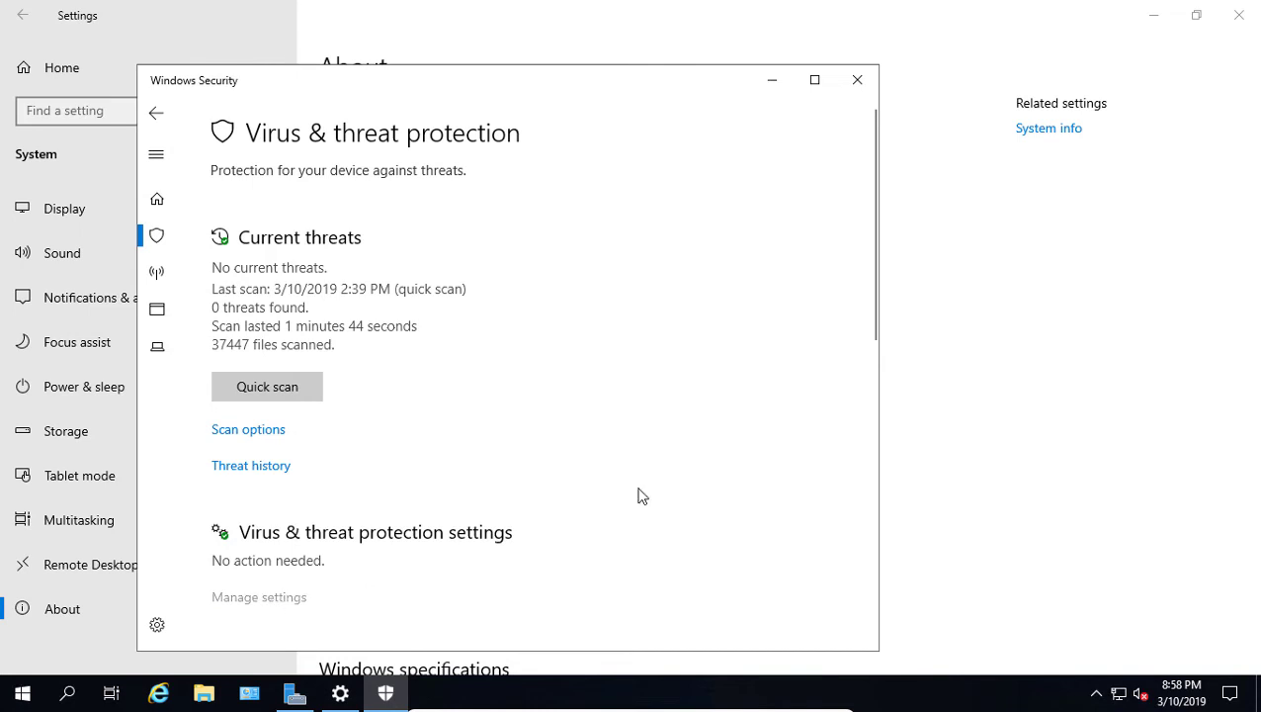
- Open the Virus & threat protection settings and scroll down toward Controlled folder access
left_click(274, 605)
scroll(808, 353, "down", 2)
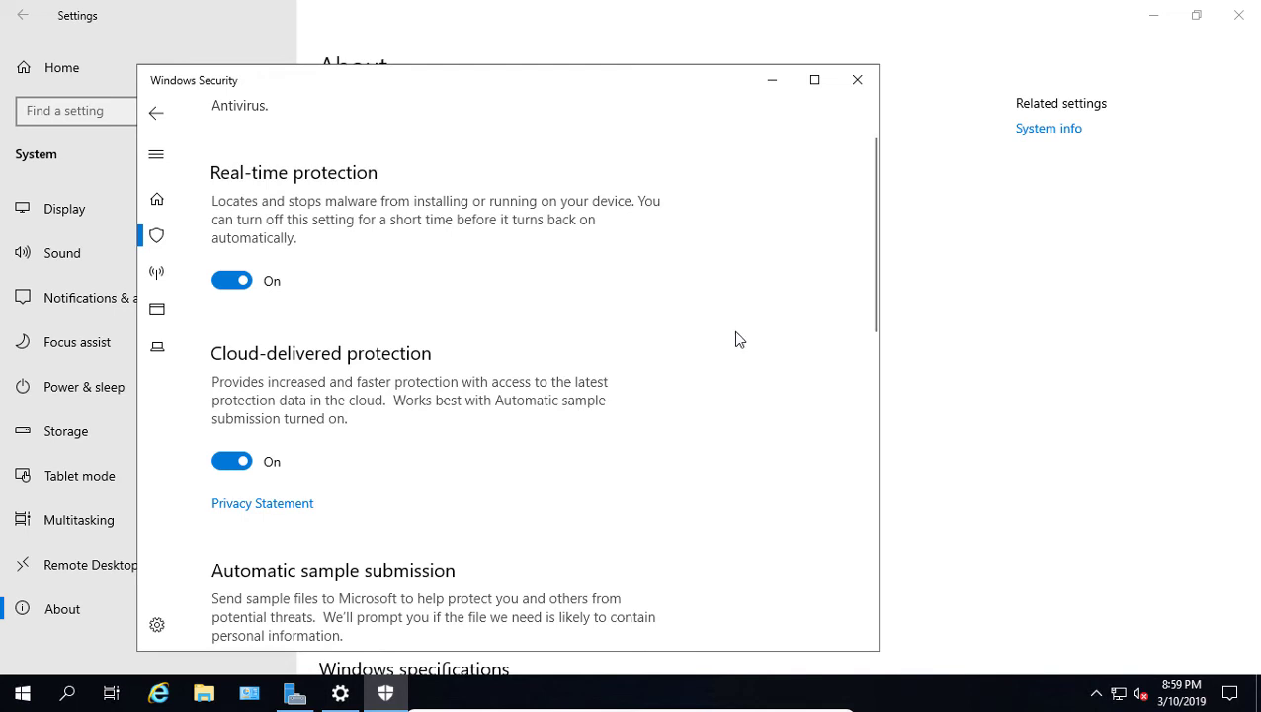
scroll(735, 339, "down", 1)
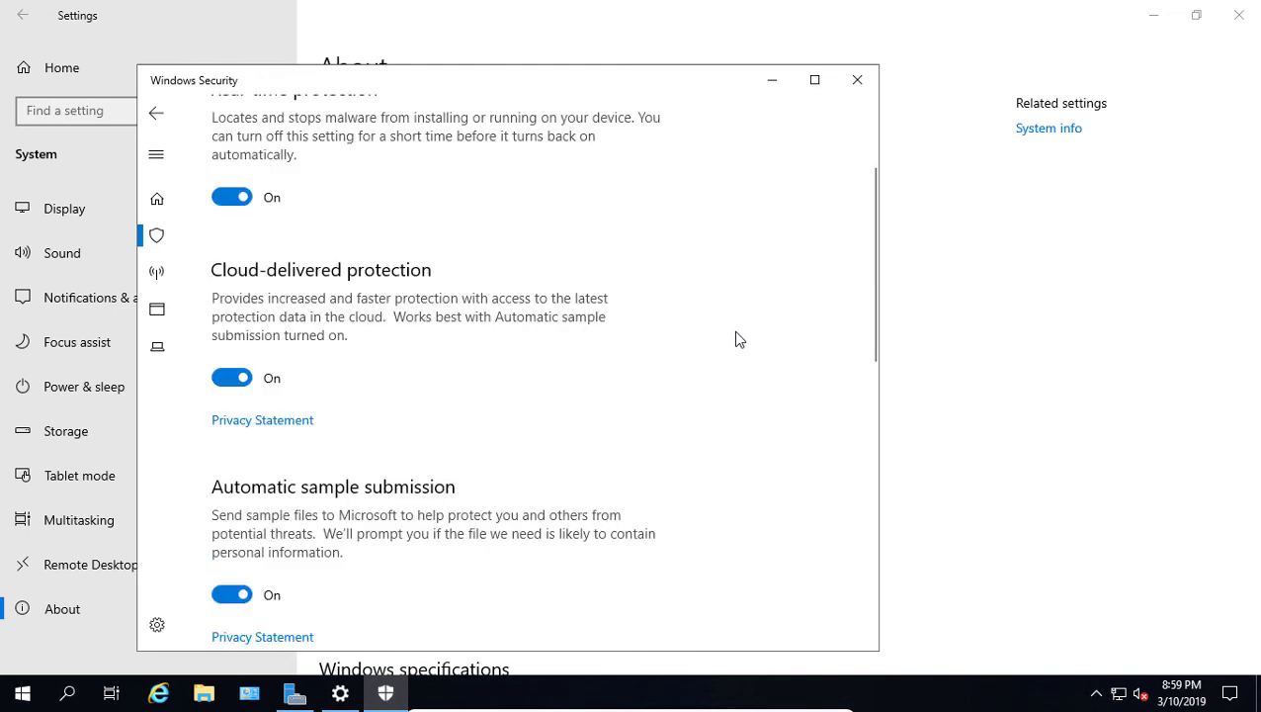
scroll(736, 339, "down", 4)
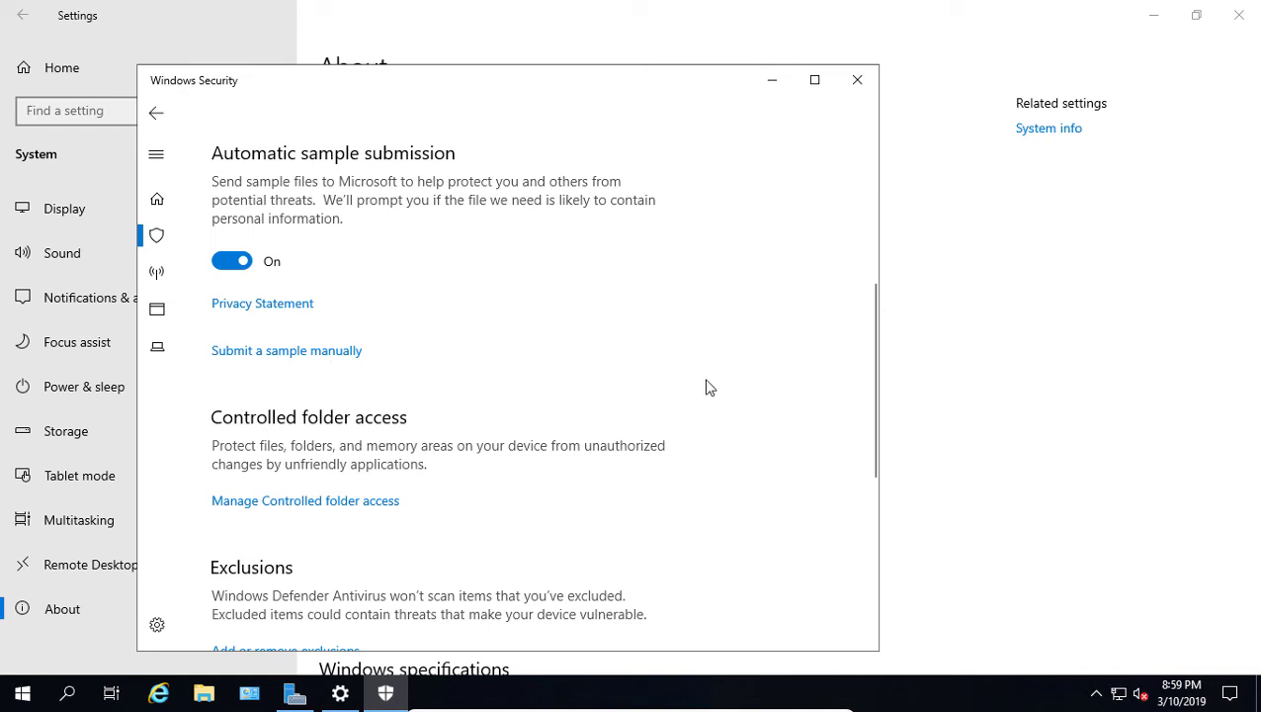
scroll(768, 393, "down", 2)
scroll(768, 397, "down", 1)
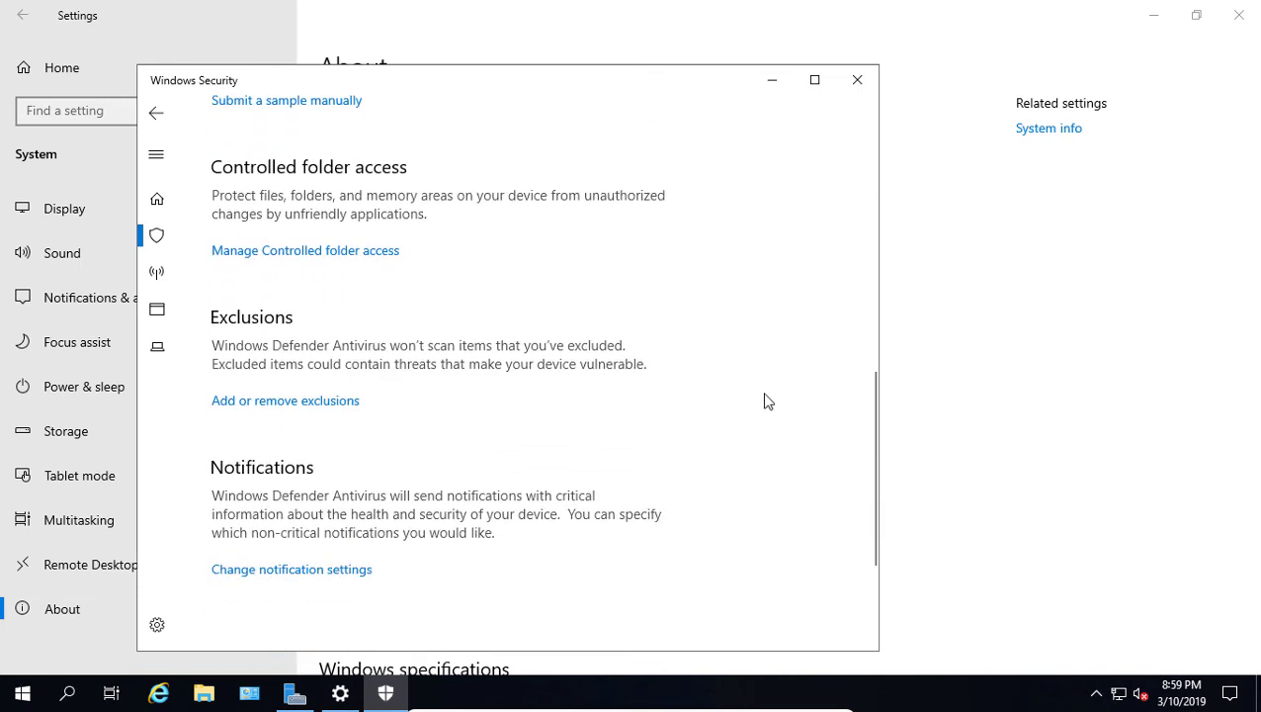
- Turn Controlled folder access on and review the default protected folders list
left_click(359, 255)
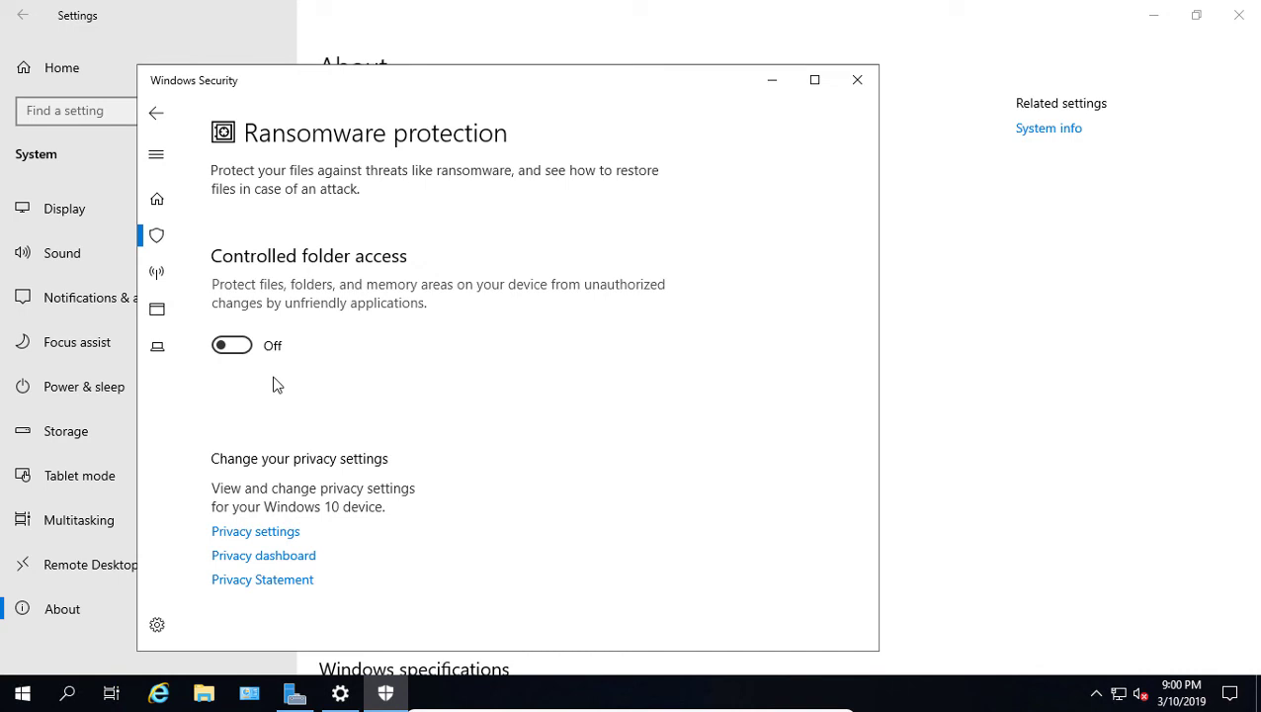
left_click(239, 344)
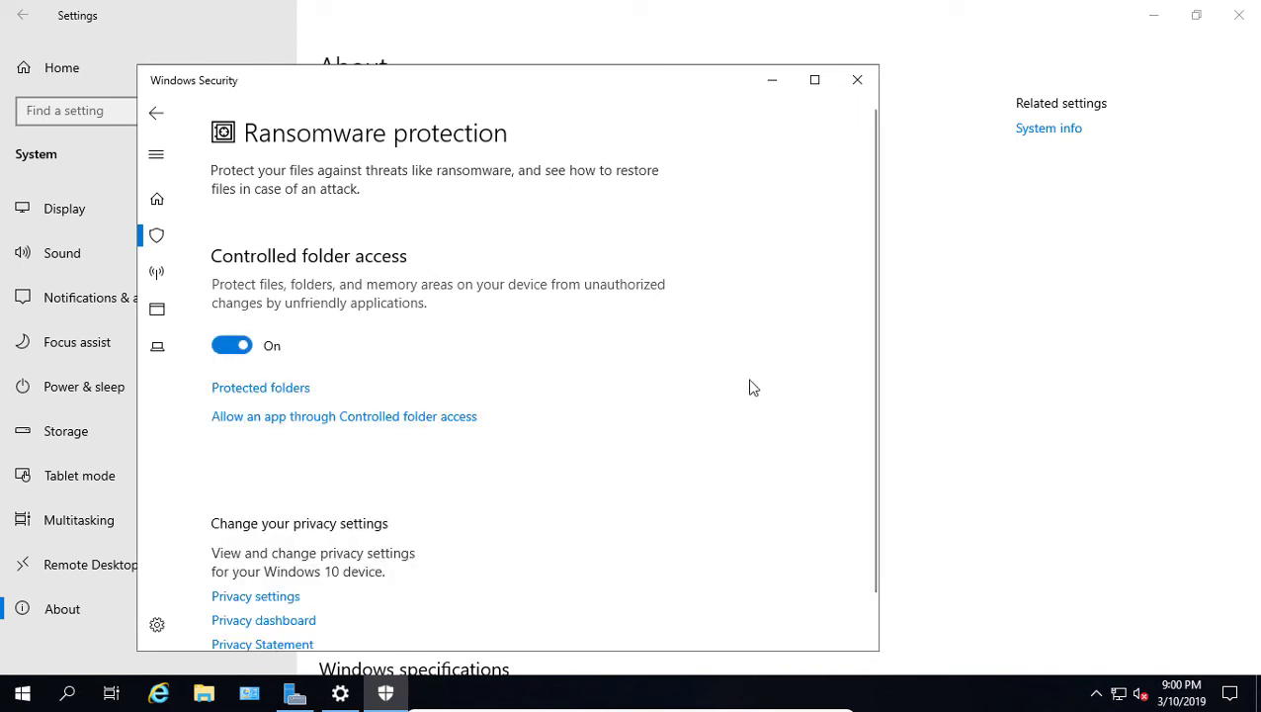
left_click(284, 391)
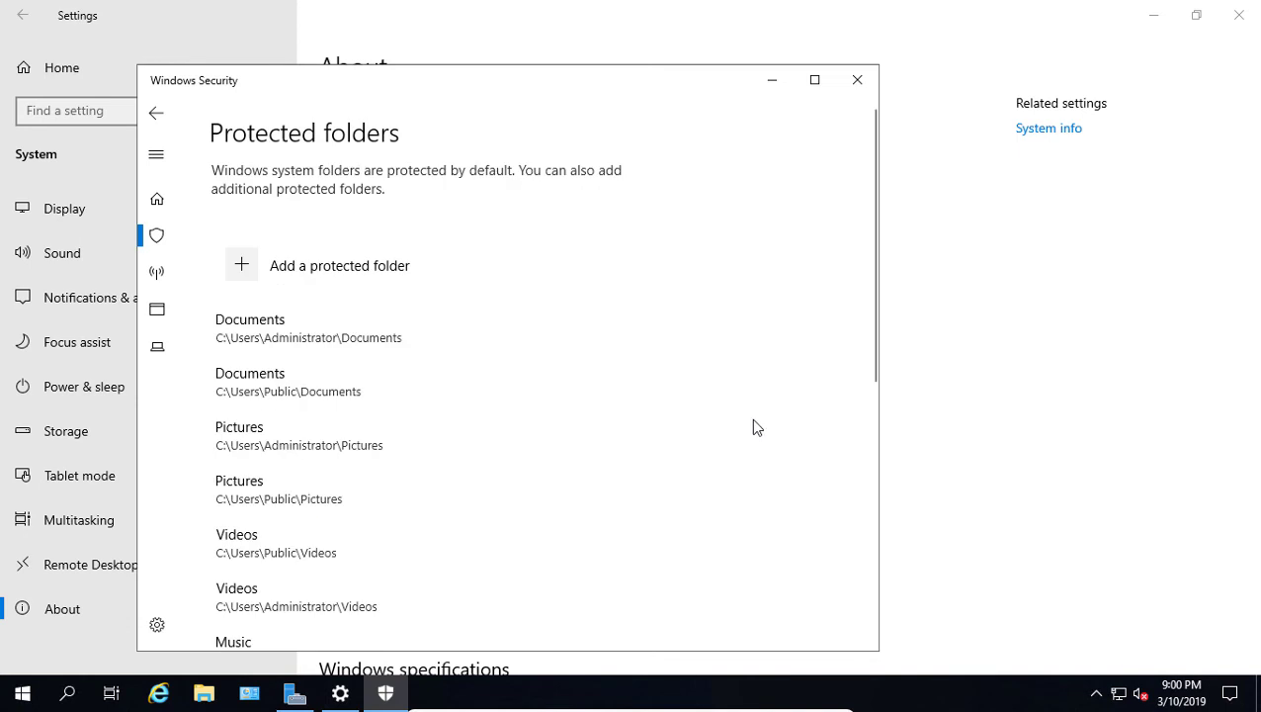
scroll(753, 427, "down", 3)
scroll(754, 427, "up", 3)
scroll(753, 427, "down", 4)
scroll(753, 427, "down", 2)
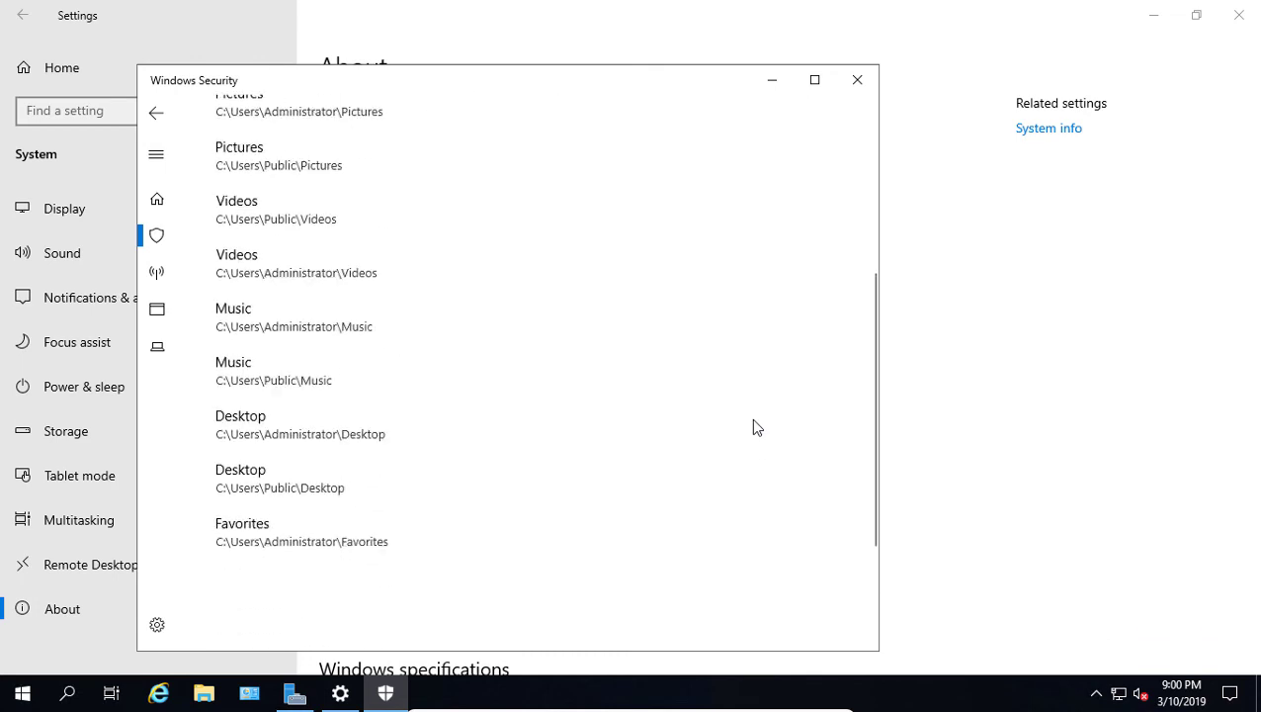
scroll(753, 423, "up", 5)
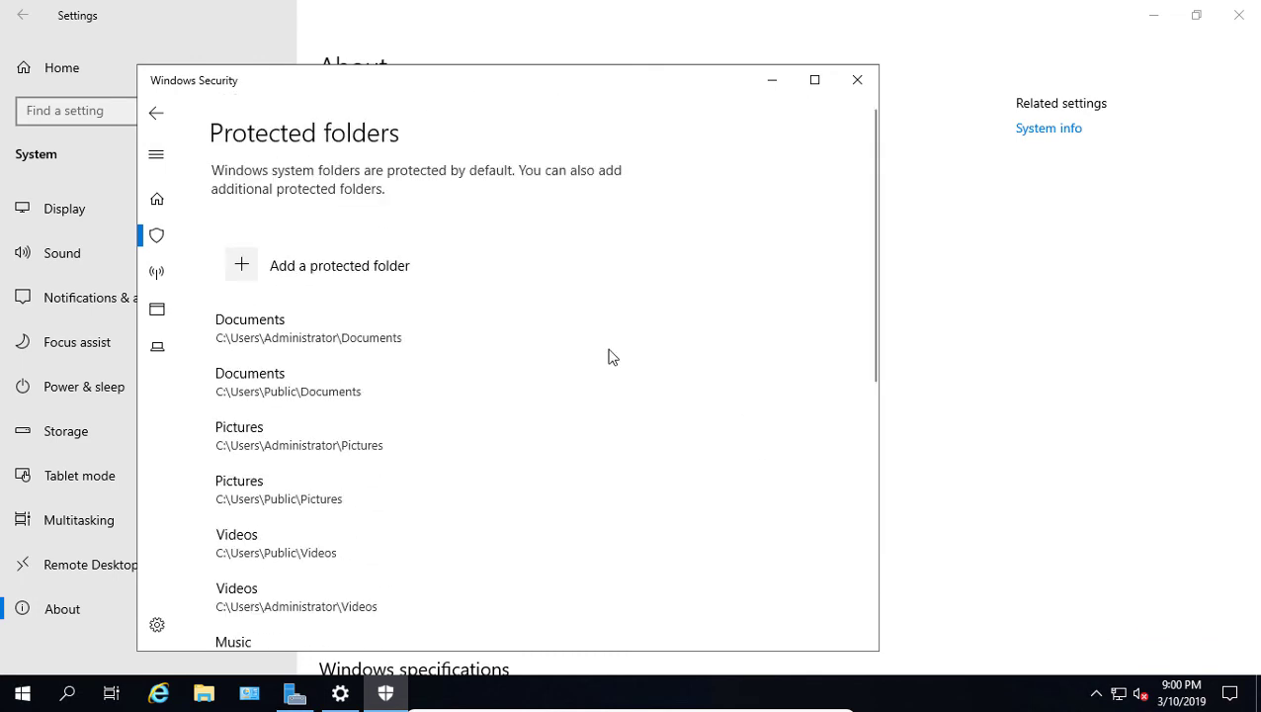
- Cancel adding a protected folder and return to the Ransomware protection page
left_click(387, 263)
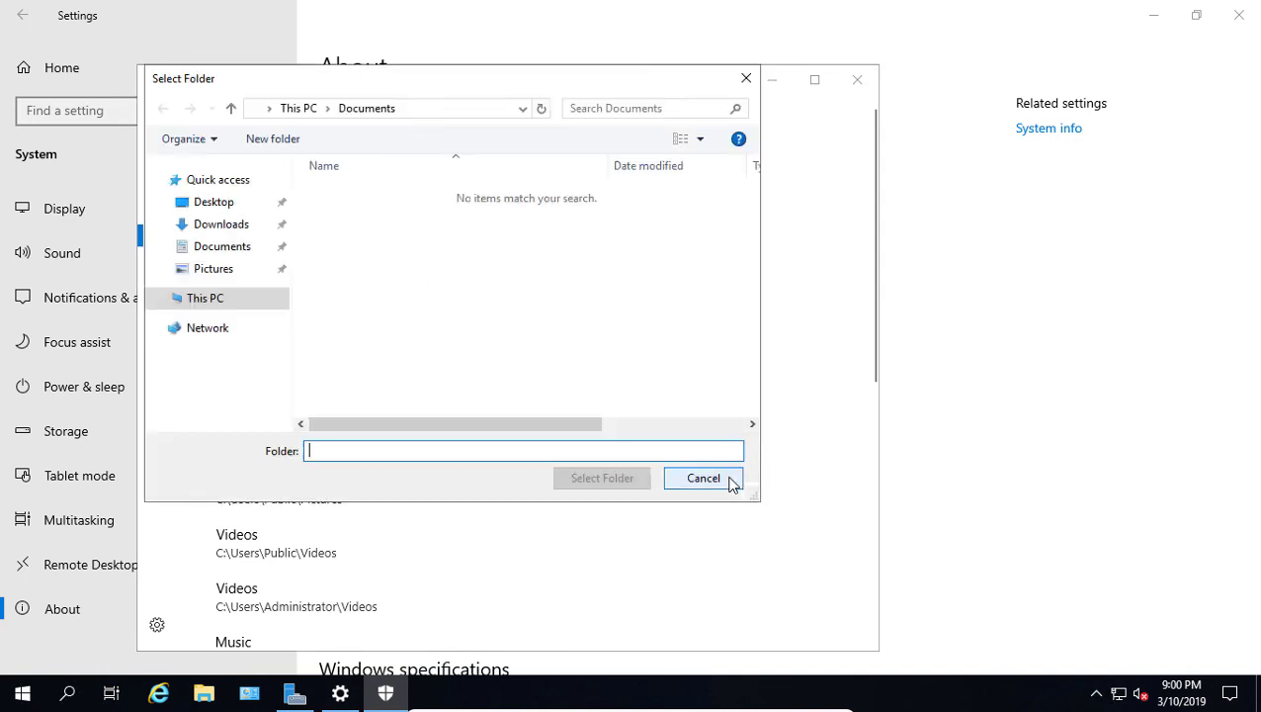
left_click(728, 478)
left_click(166, 122)
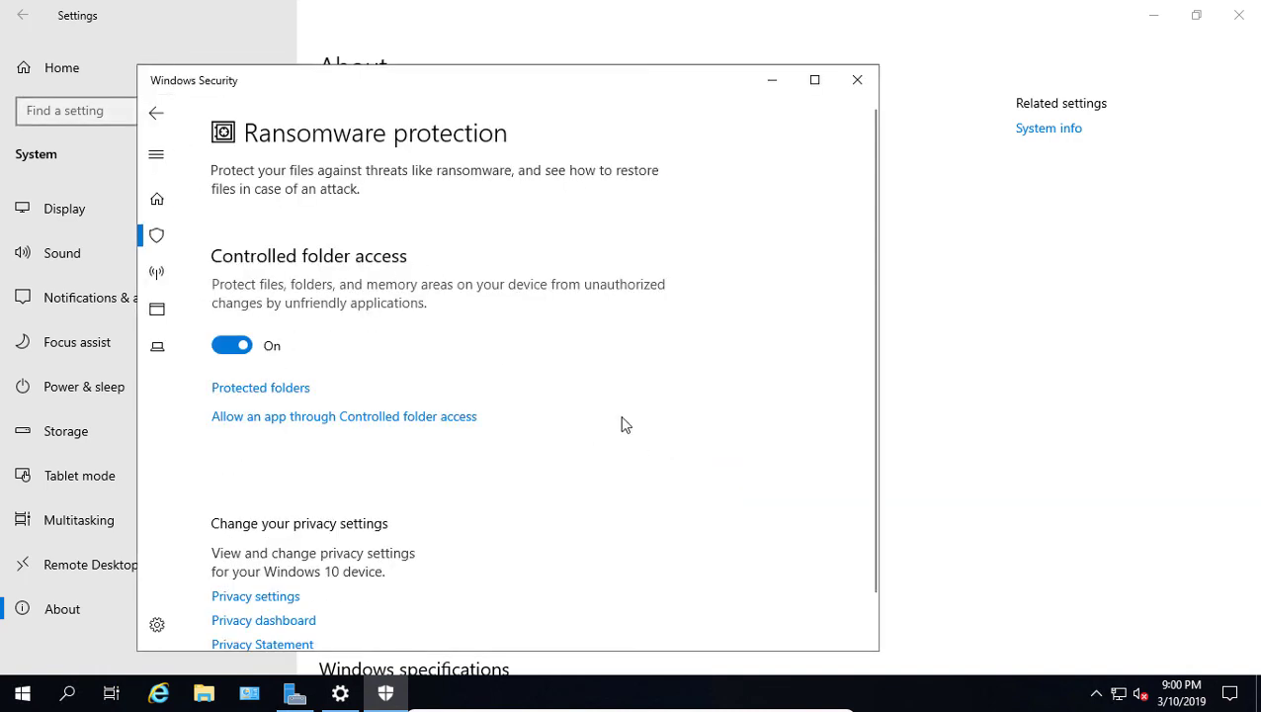
- View the options for adding an allowed app, then go back without adding one
left_click(423, 428)
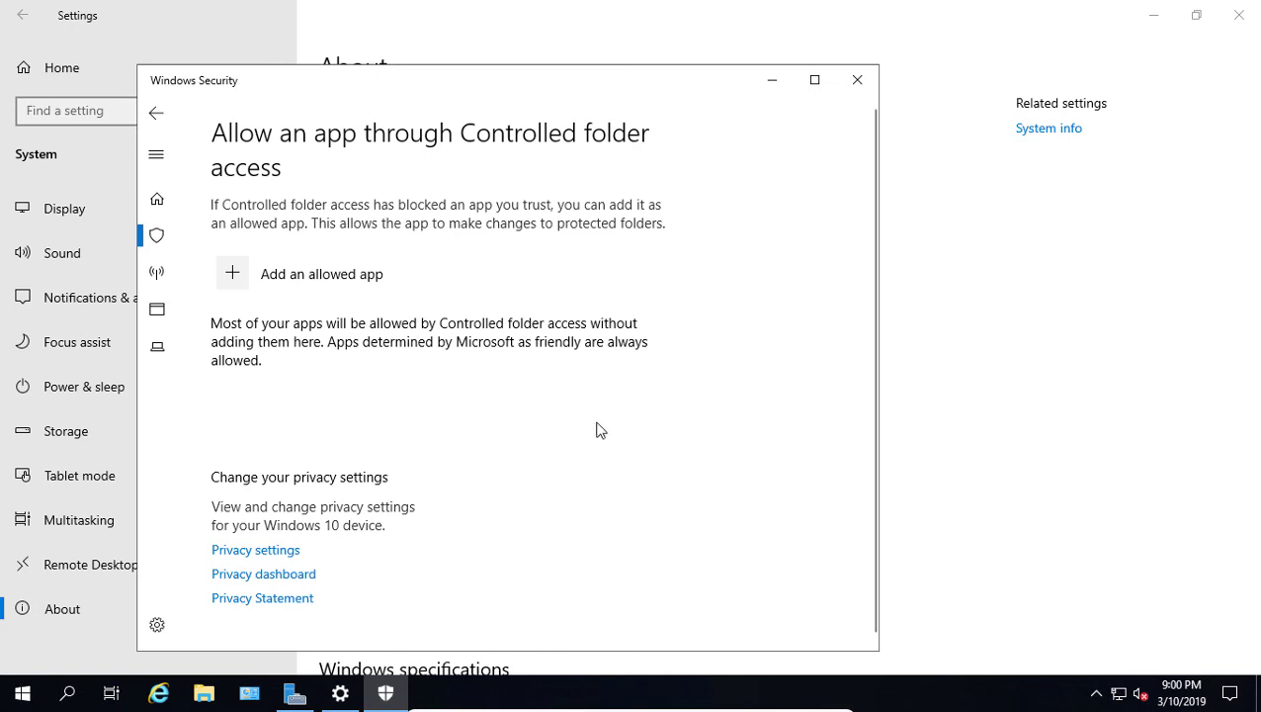
left_click(345, 273)
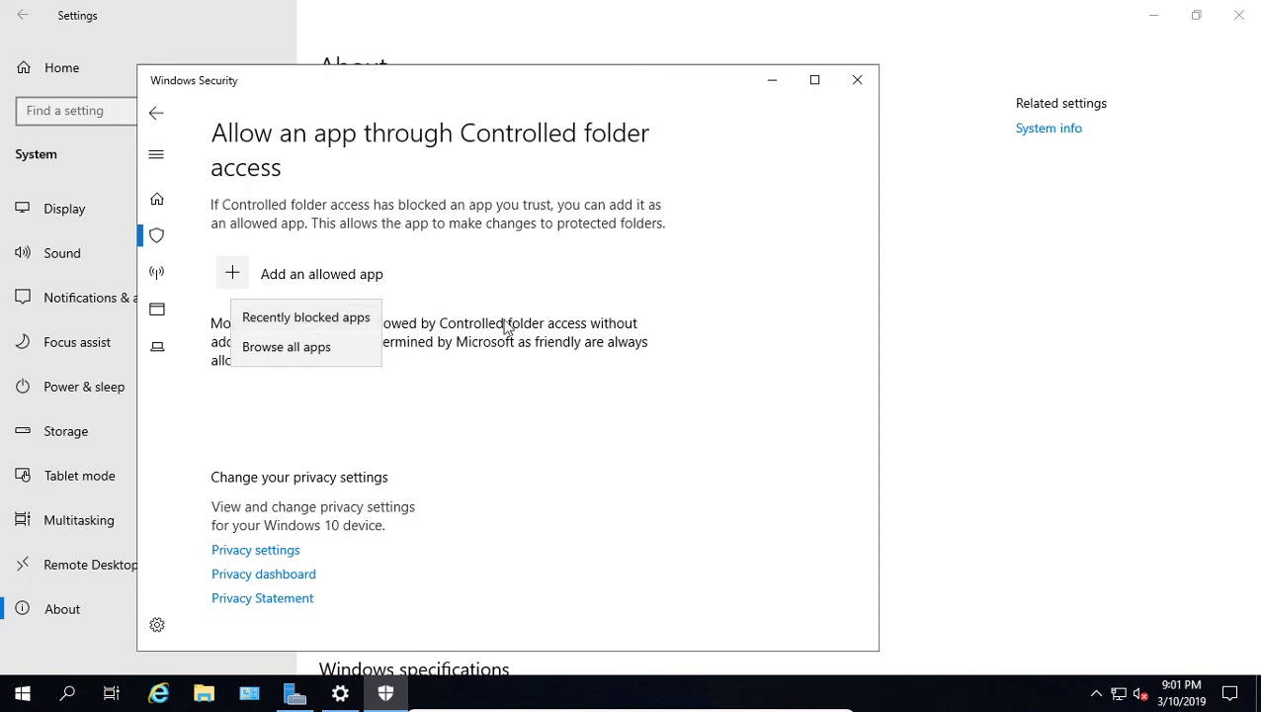
key("alt+Left")
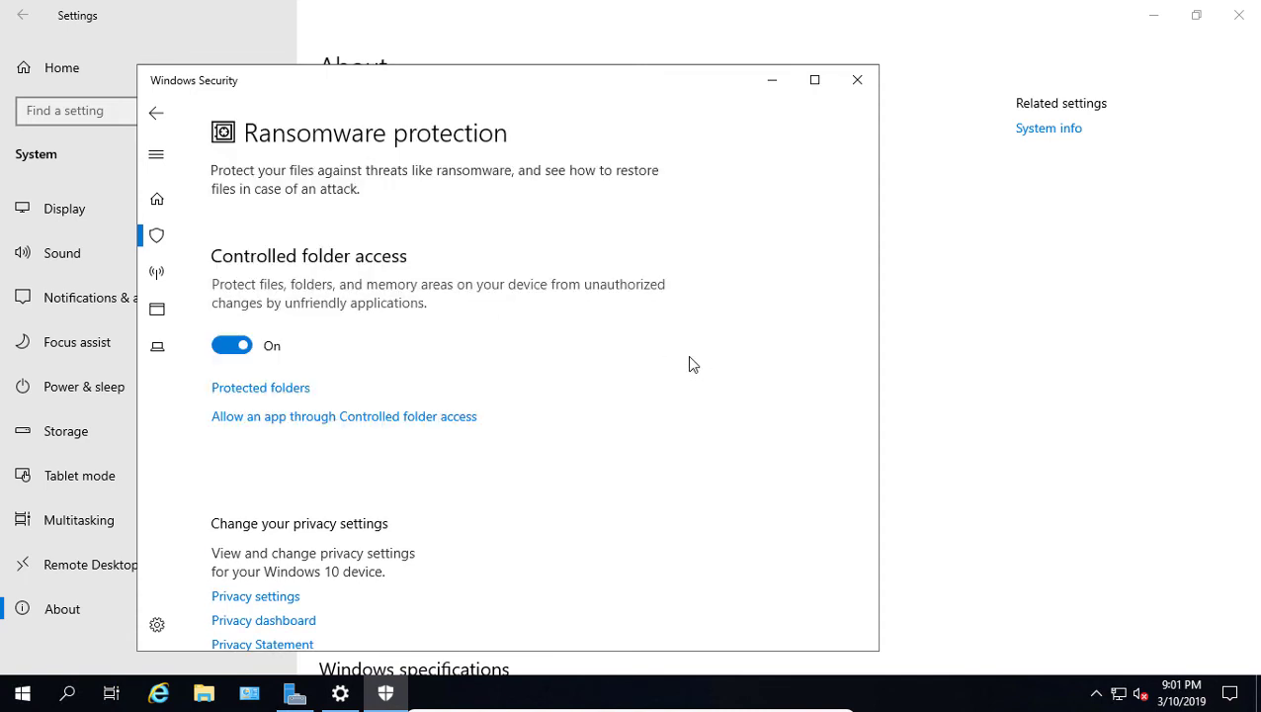
- Return to Virus & threat protection settings and open the Exclusions page
left_click(155, 111)
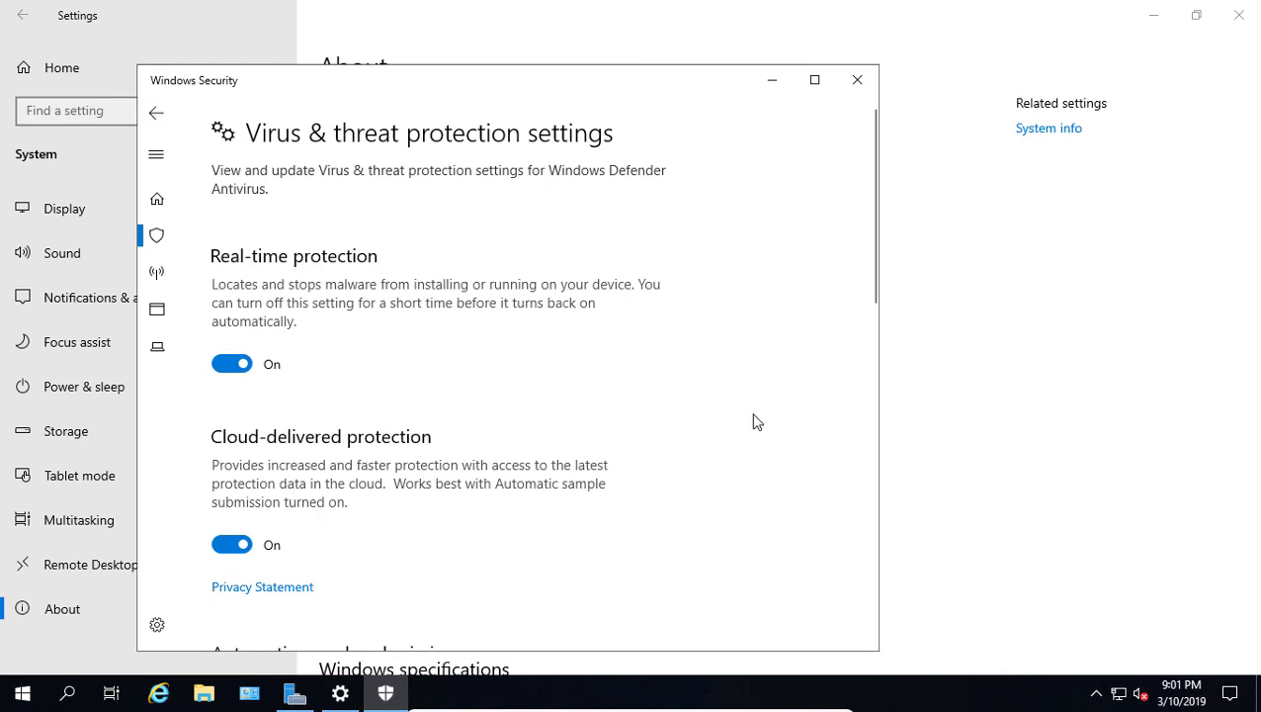
scroll(753, 420, "down", 5)
scroll(753, 421, "down", 5)
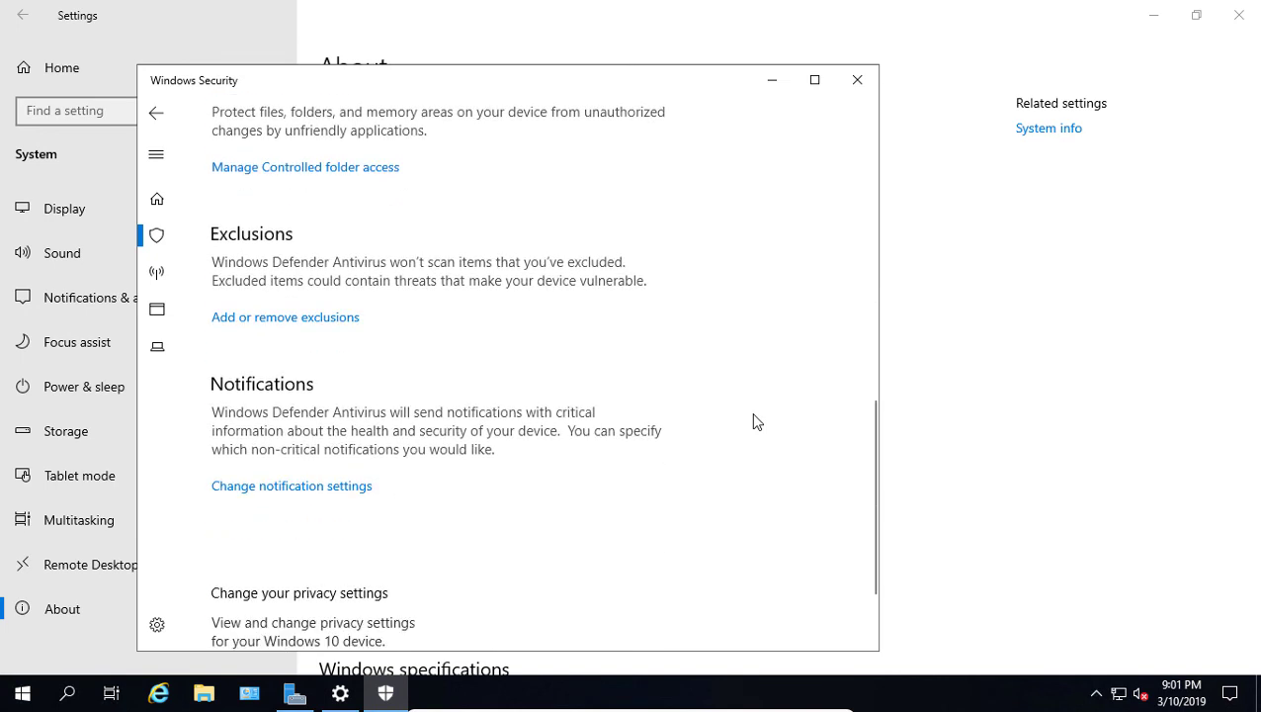
scroll(754, 422, "down", 1)
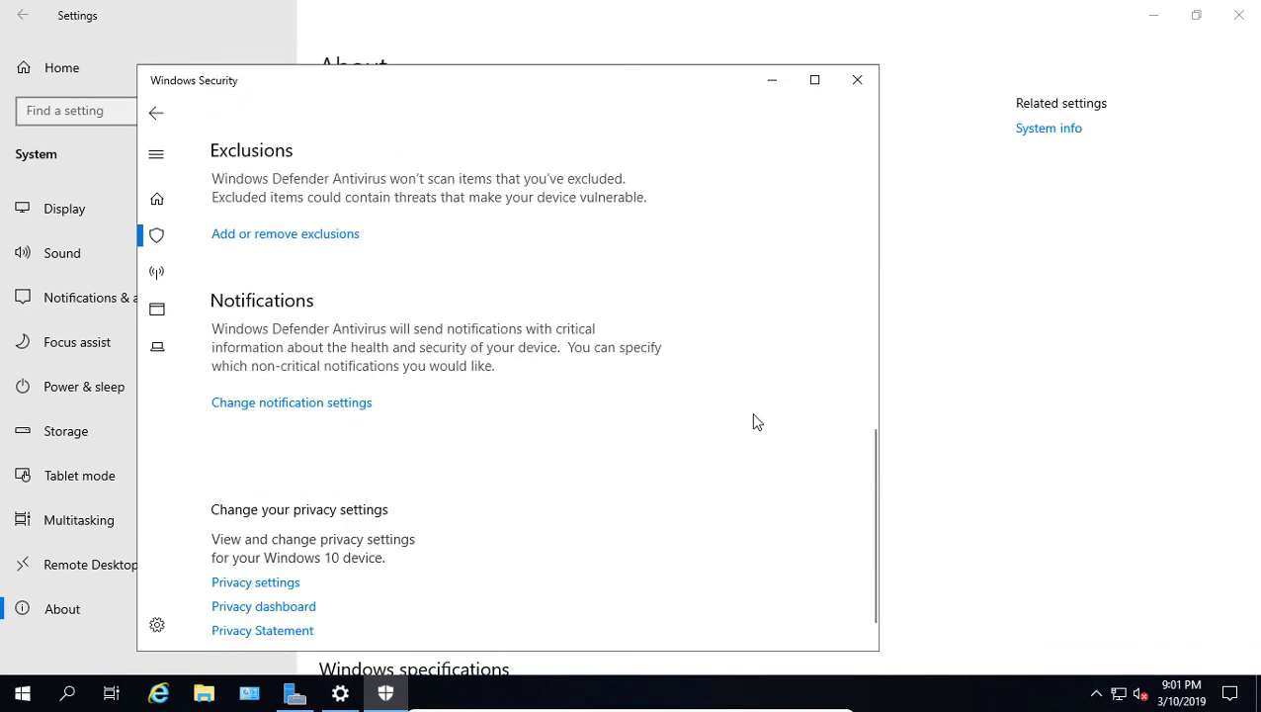
left_click(323, 237)
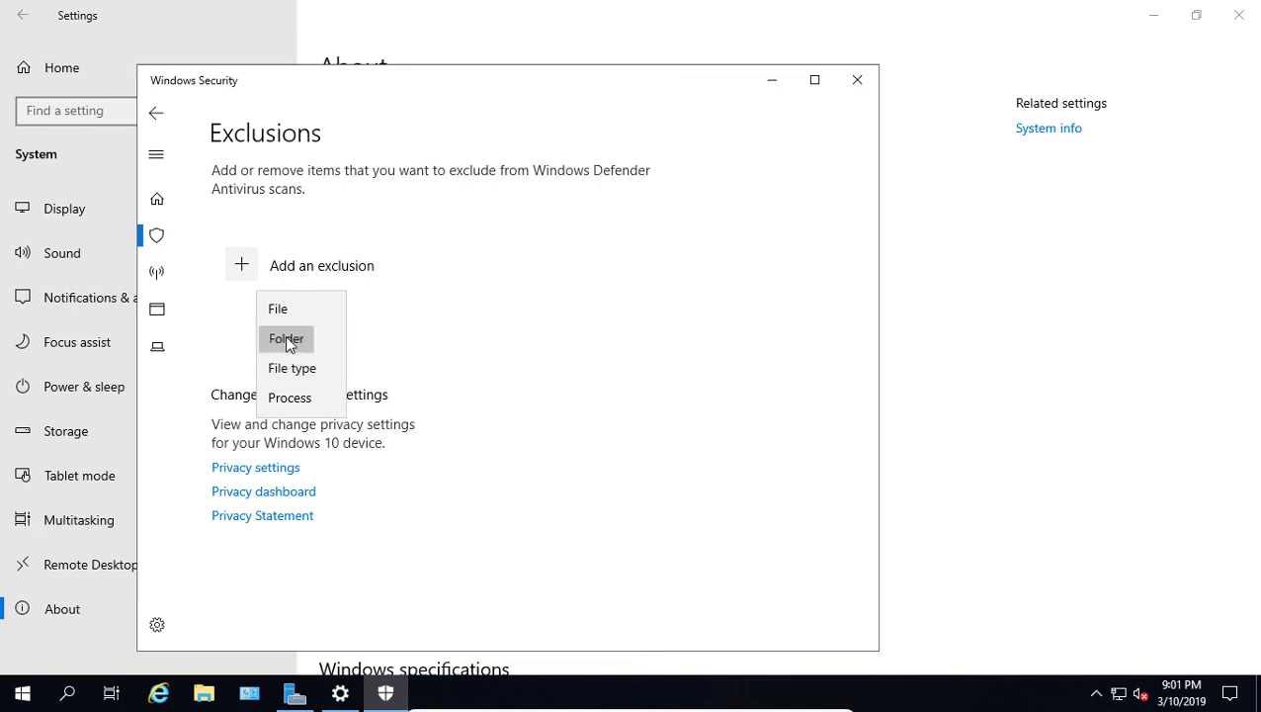
- Create 'New folder' on Local Disk (C:) and add C:\New folder as a folder exclusion
left_click(286, 337)
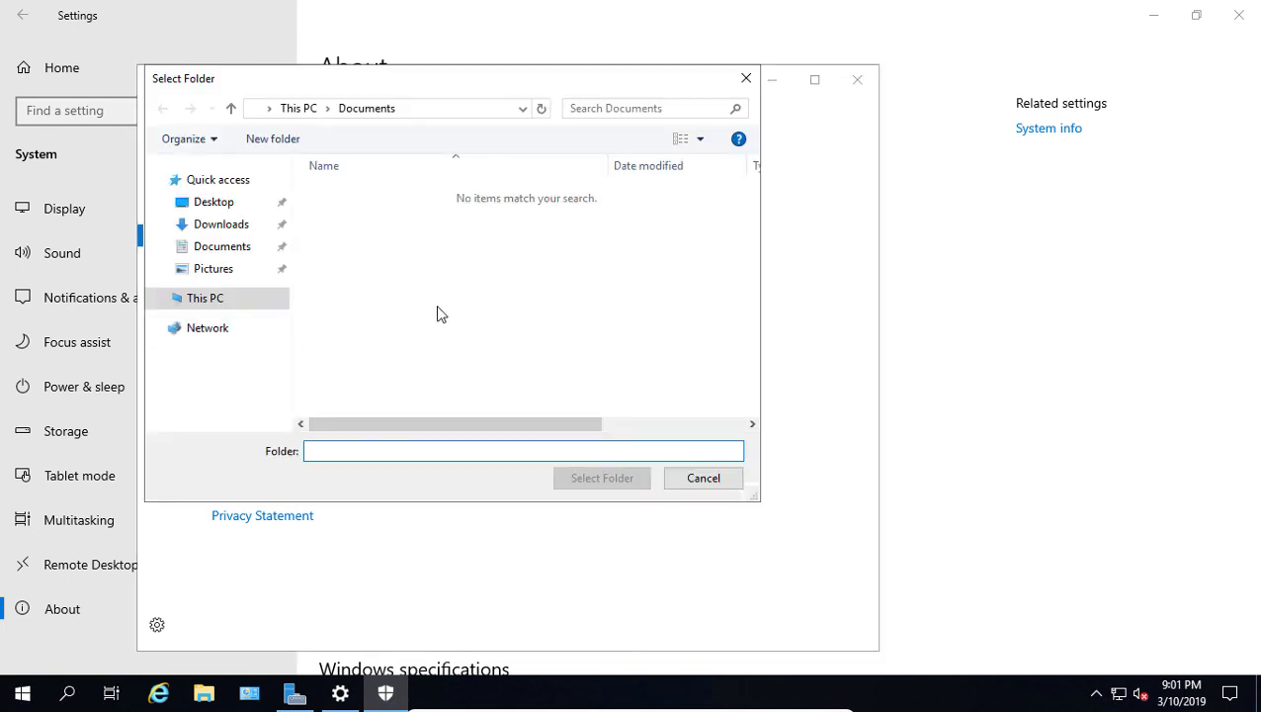
left_click(209, 297)
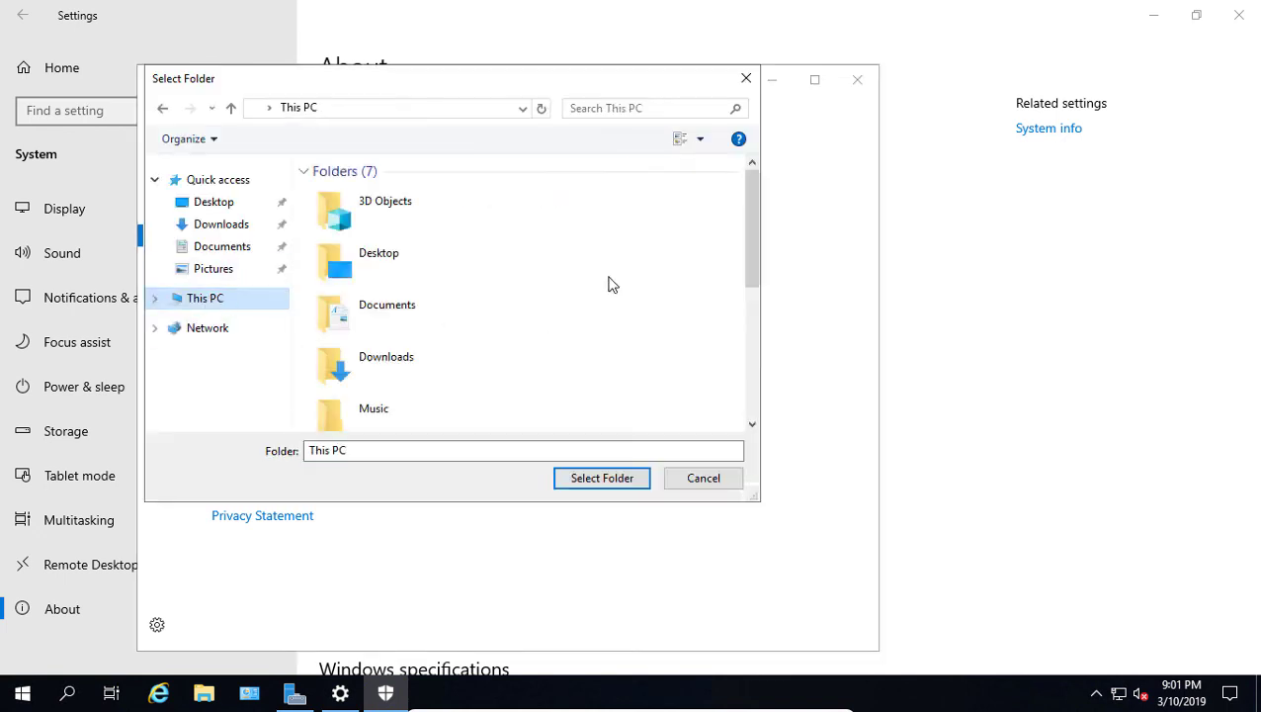
scroll(467, 309, "down", 5)
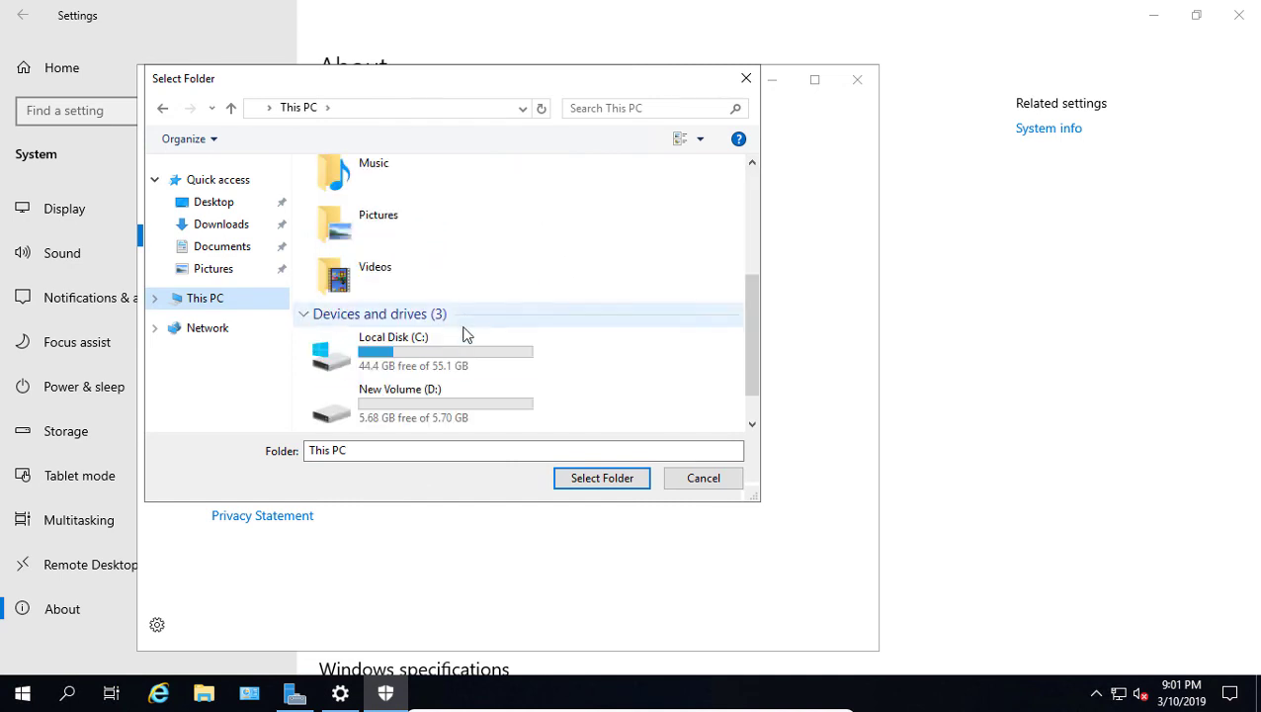
double_click(441, 358)
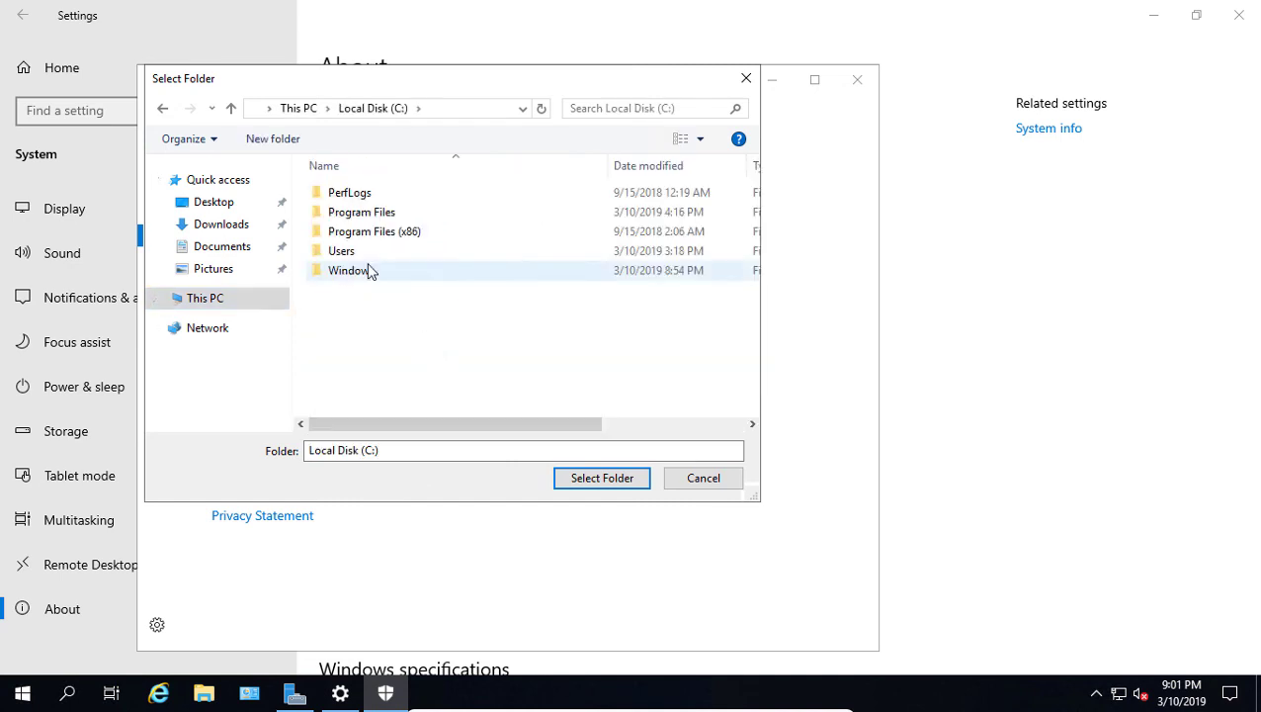
right_click(359, 312)
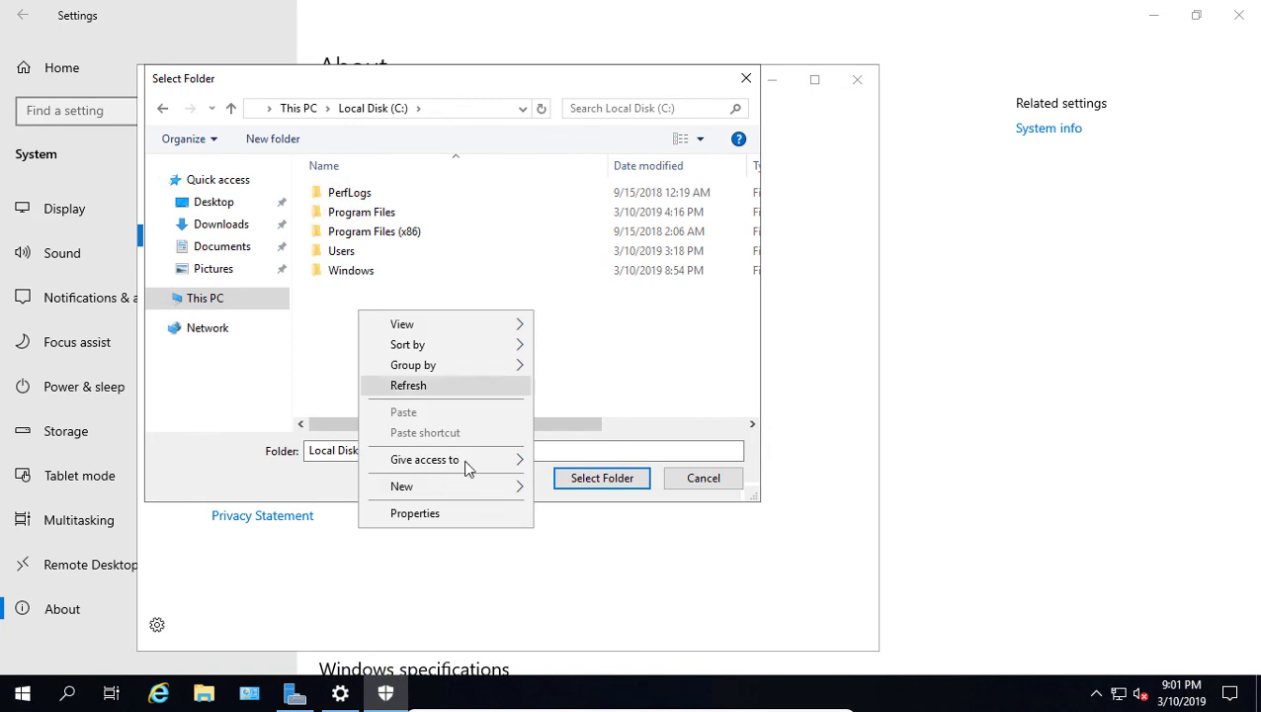
mouse_move(476, 496)
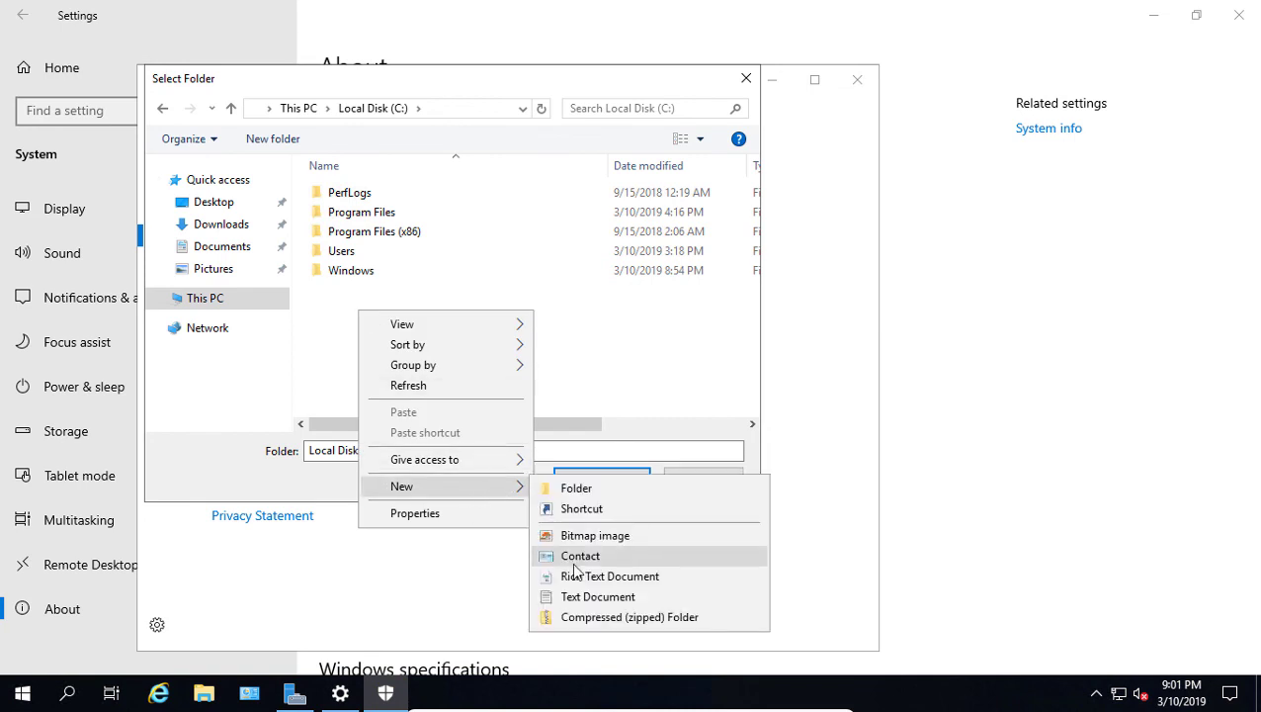
left_click(594, 487)
left_click(434, 346)
double_click(374, 289)
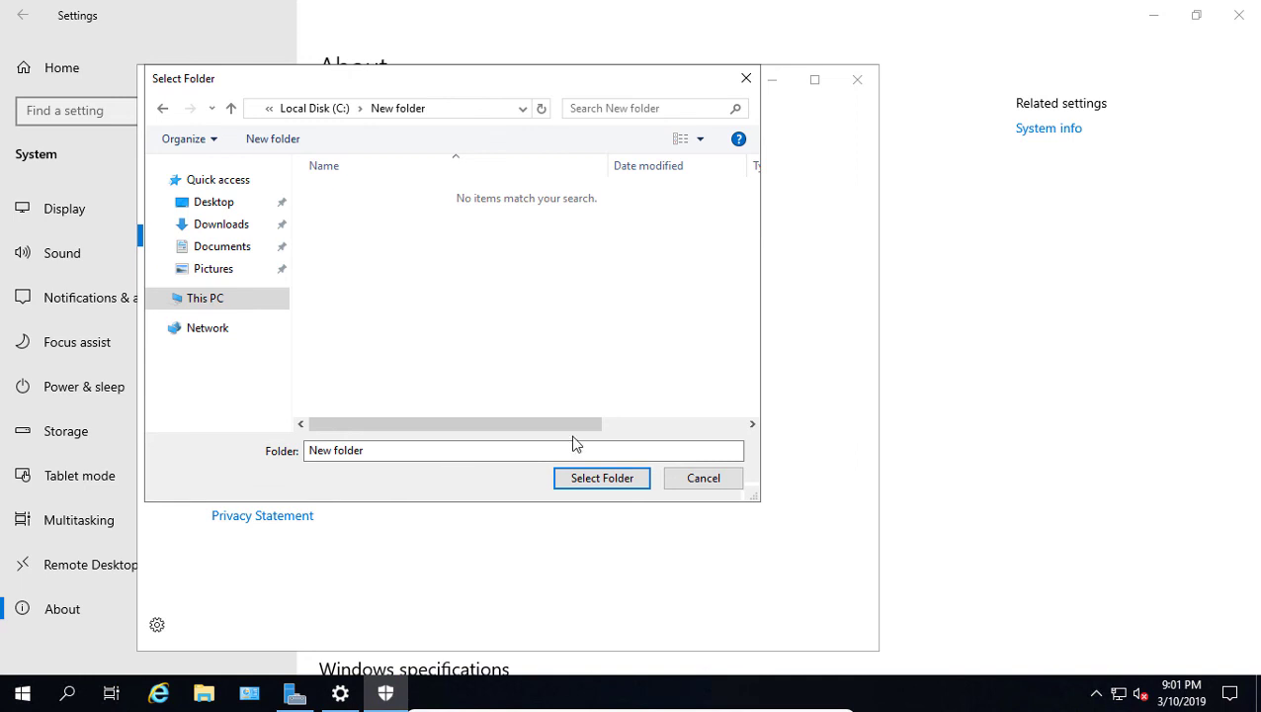
left_click(598, 480)
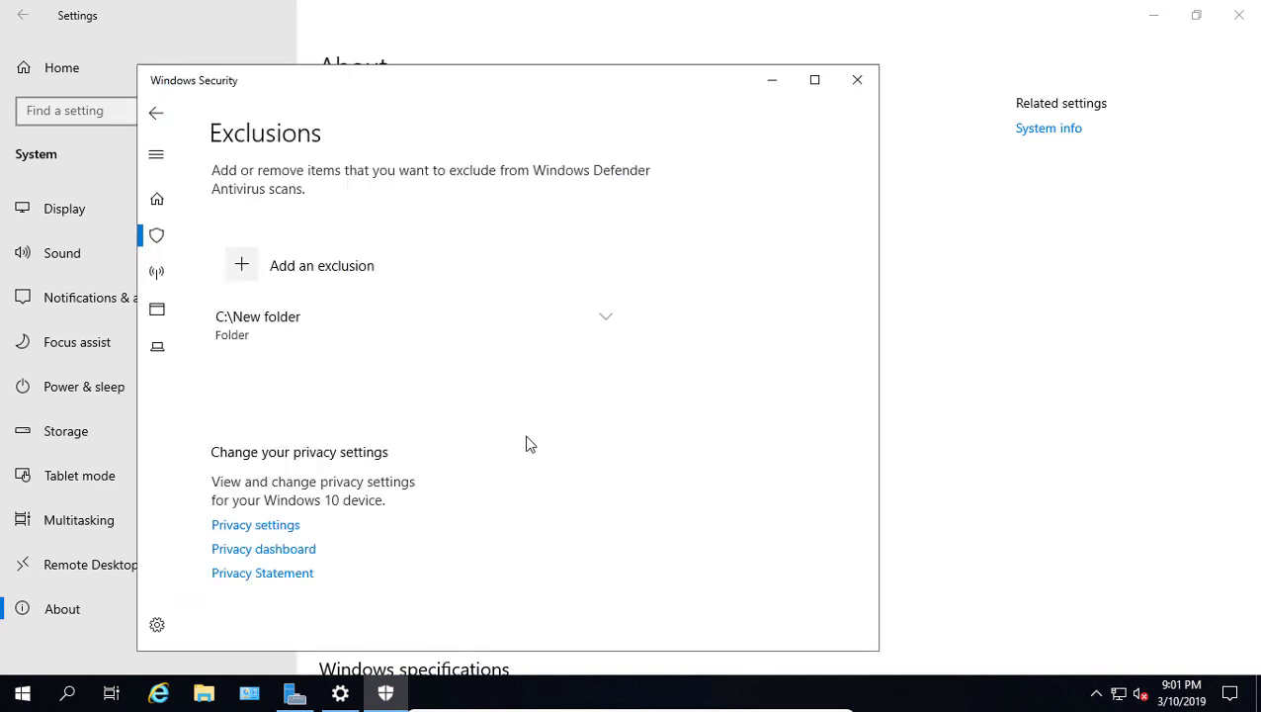
- Look through the notification settings and Manage notifications, then return to Virus & threat protection settings
left_click(156, 113)
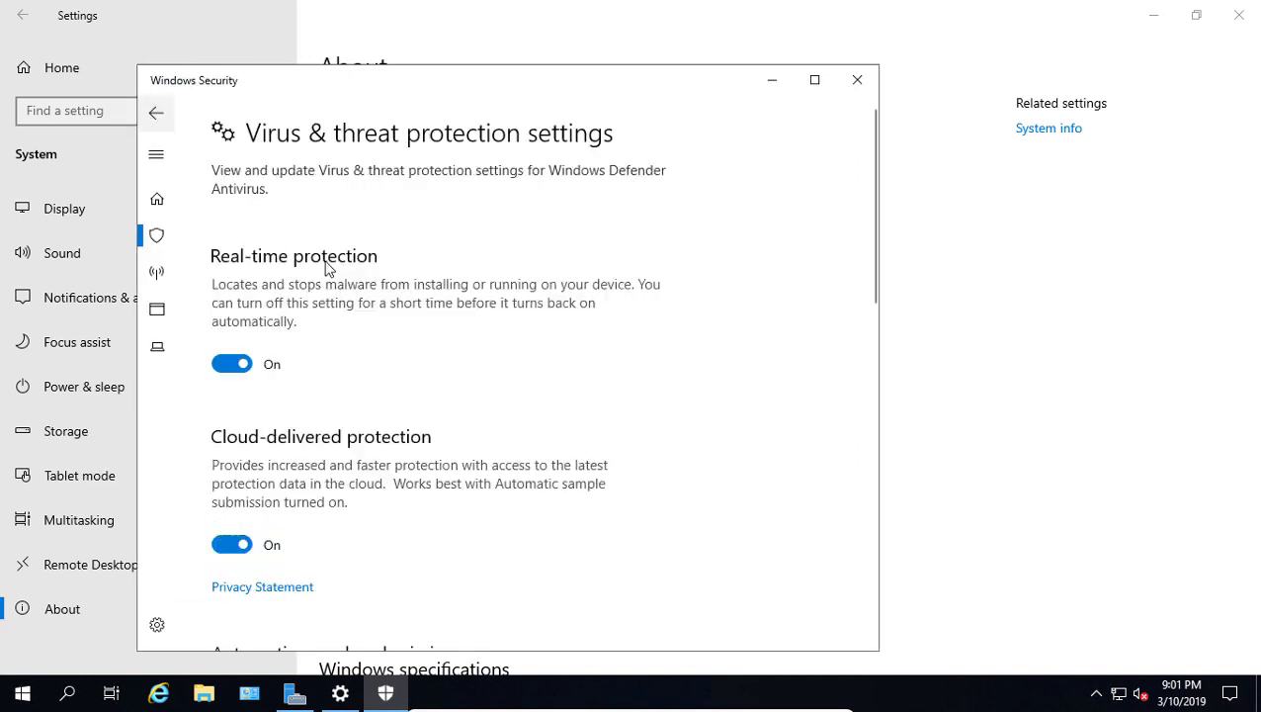
scroll(494, 423, "down", 1)
scroll(497, 425, "down", 8)
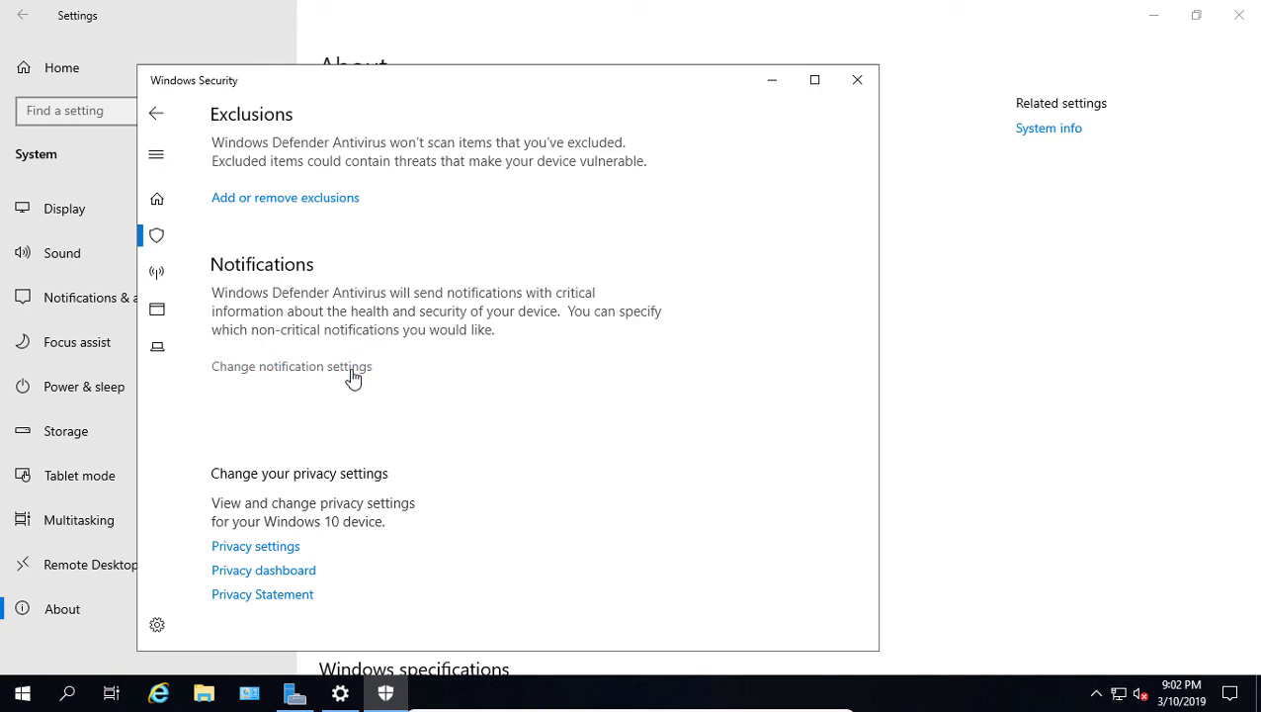
left_click(371, 363)
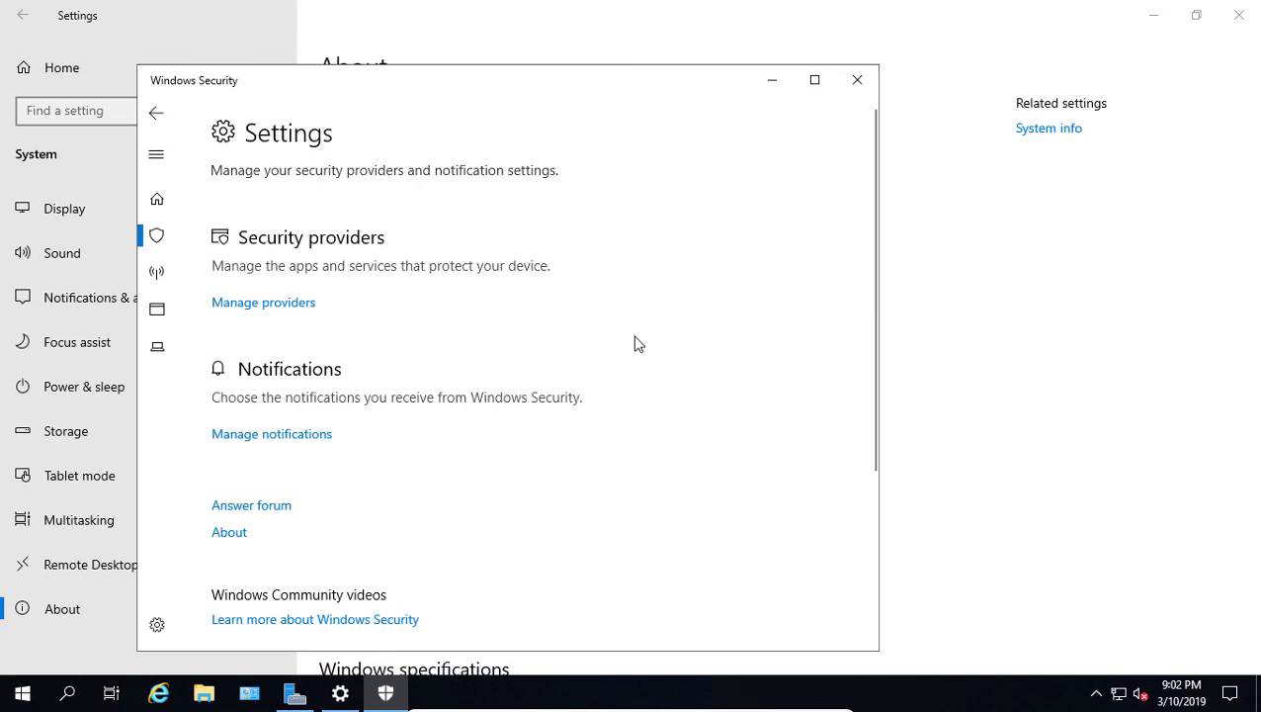
scroll(636, 343, "down", 3)
left_click(318, 269)
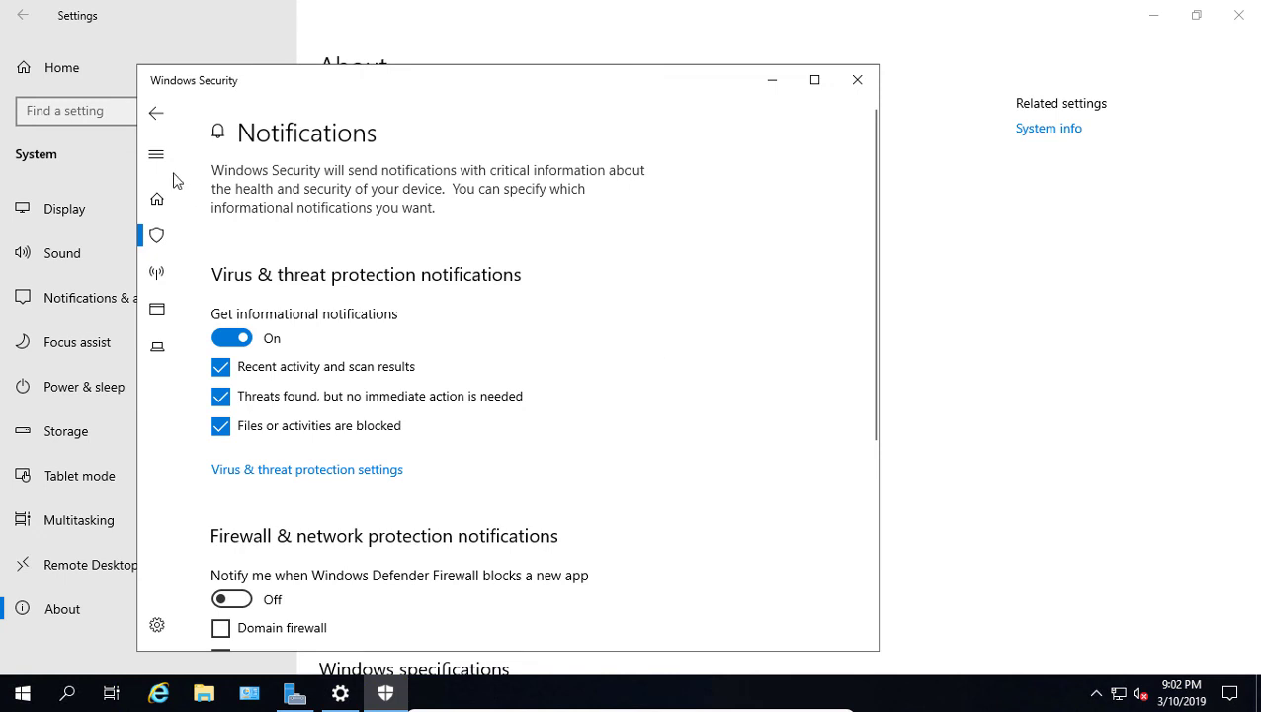
left_click(157, 115)
left_click(157, 115)
- Scroll to the bottom of Virus & threat protection settings toward the Privacy settings link
scroll(698, 436, "down", 5)
scroll(698, 438, "down", 3)
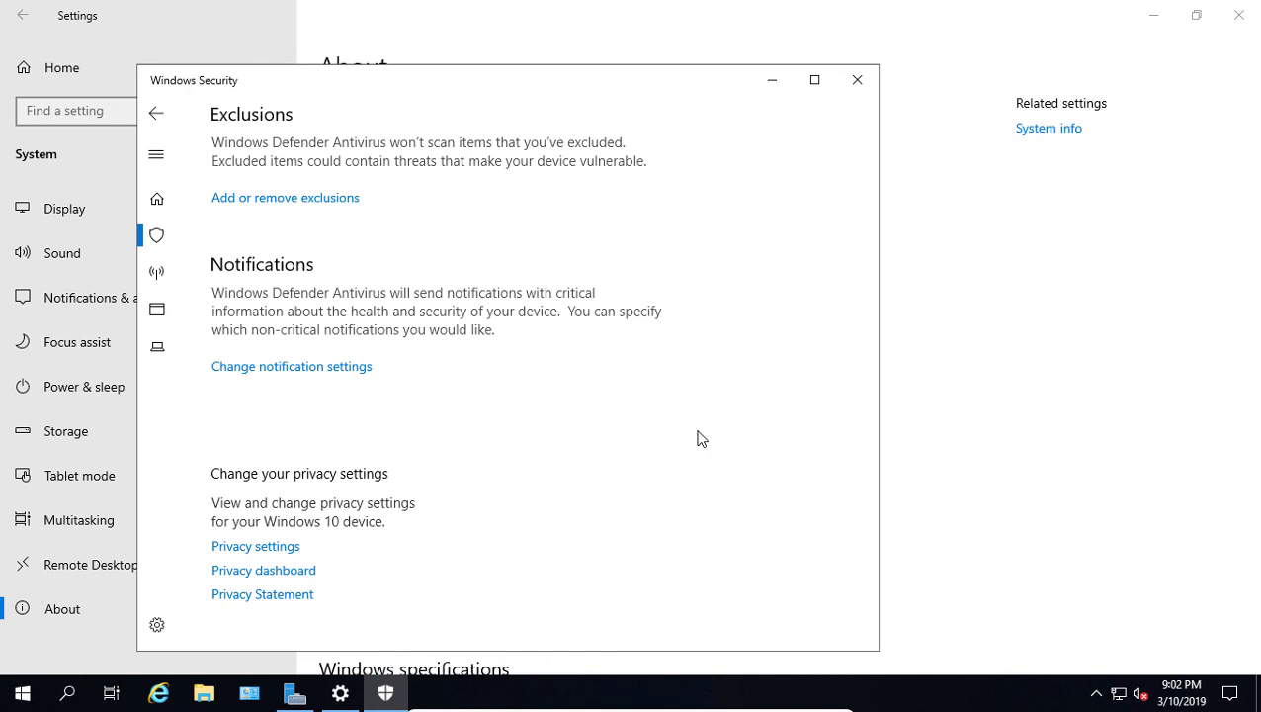